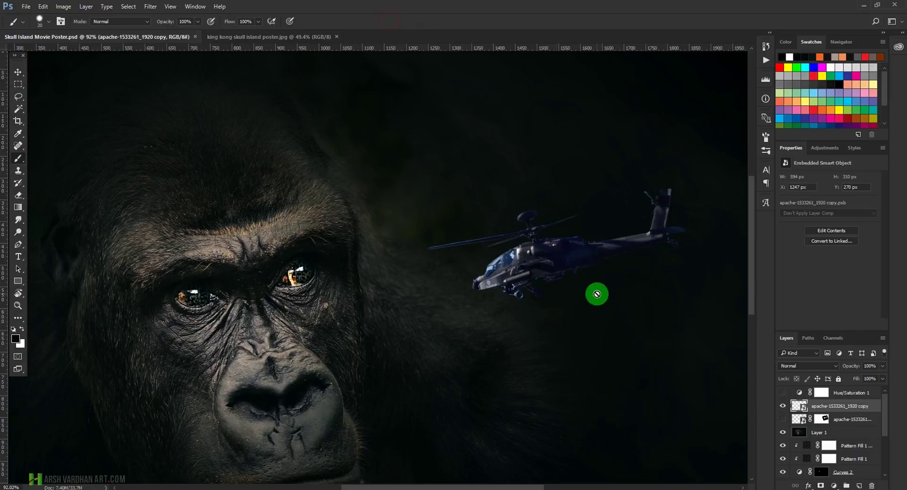
Delete the hidden Hue/Saturation 1 adjustment layer
{"action": "scroll", "coordinate": [536, 291], "scroll_direction": "down", "scroll_amount": 3}
{"action": "scroll", "coordinate": [462, 286], "scroll_direction": "down", "scroll_amount": 1}
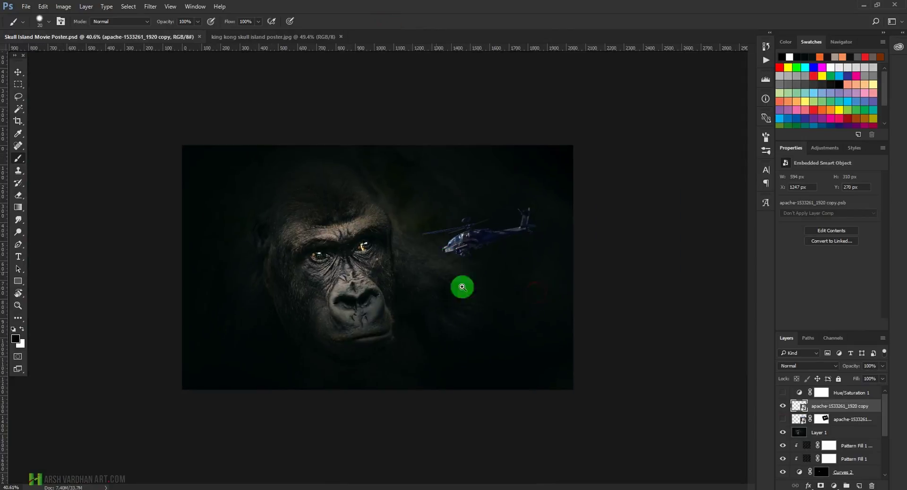
{"action": "scroll", "coordinate": [440, 241], "scroll_direction": "up", "scroll_amount": 2}
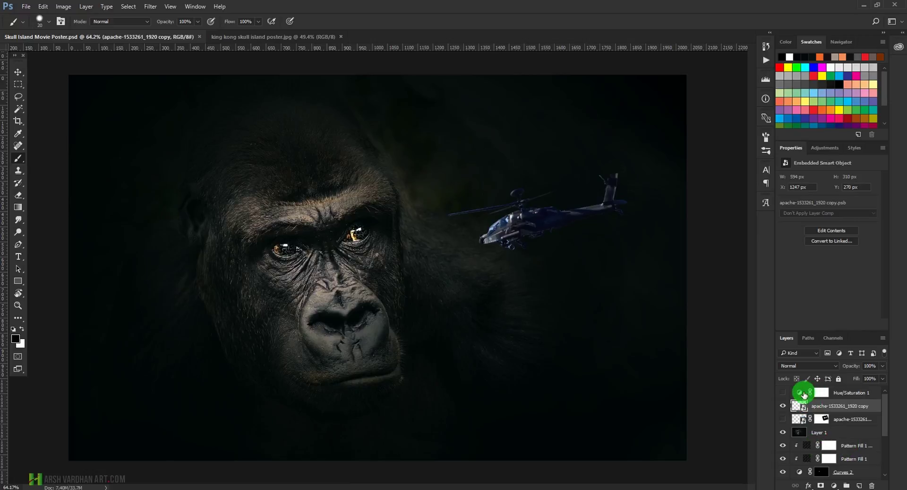
{"action": "left_click", "coordinate": [804, 393]}
{"action": "key", "text": "Delete"}
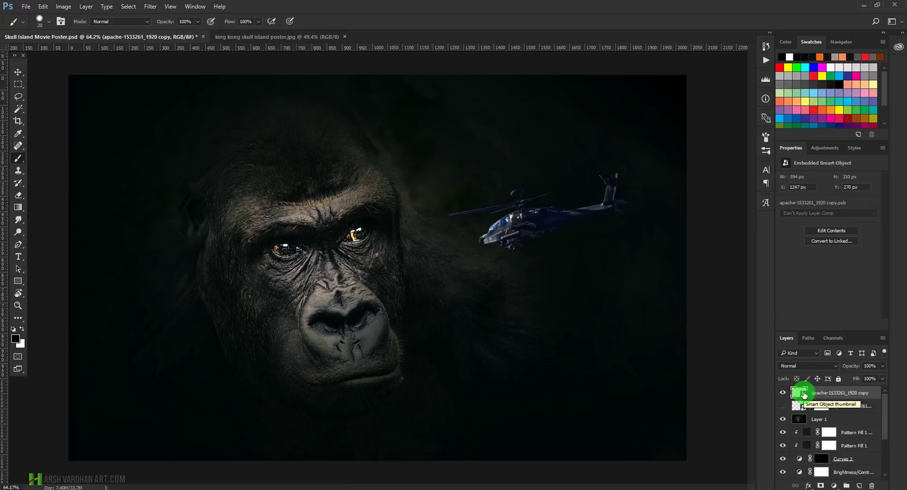
Add a Color Balance adjustment layer and clip it to the helicopter layer
{"action": "left_click", "coordinate": [818, 154]}
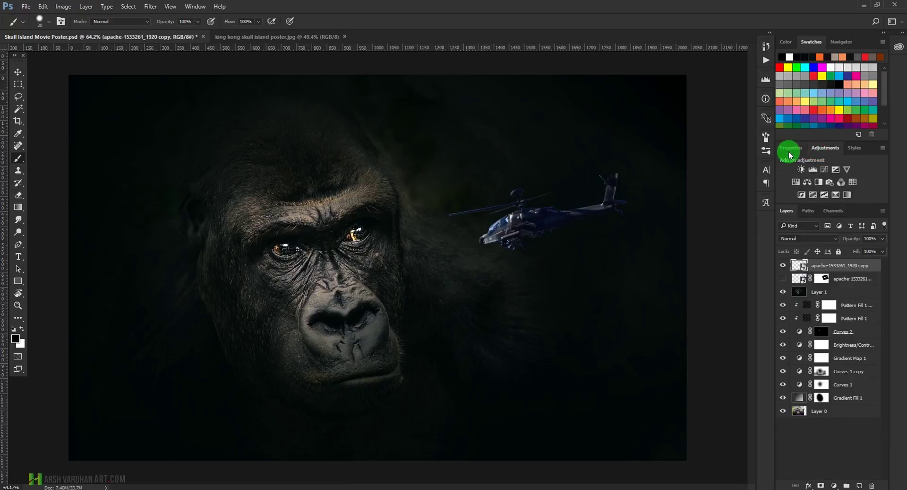
{"action": "left_click", "coordinate": [807, 183]}
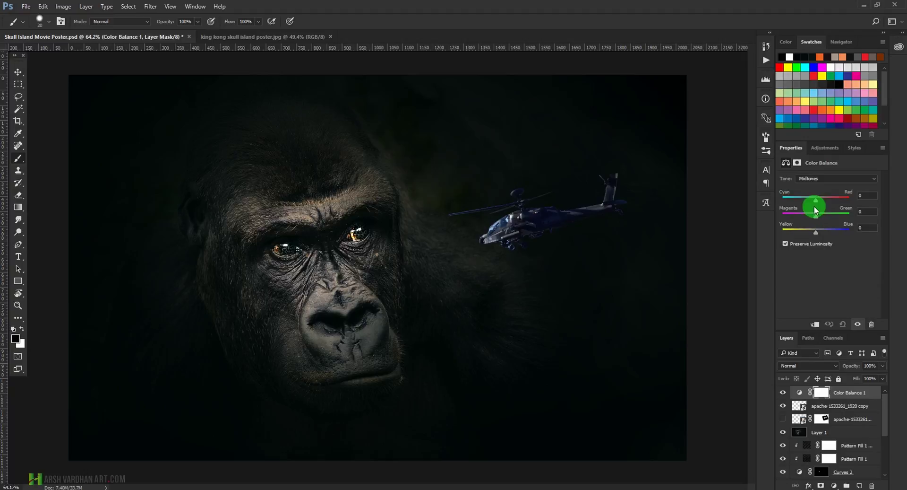
{"action": "left_click", "coordinate": [813, 326]}
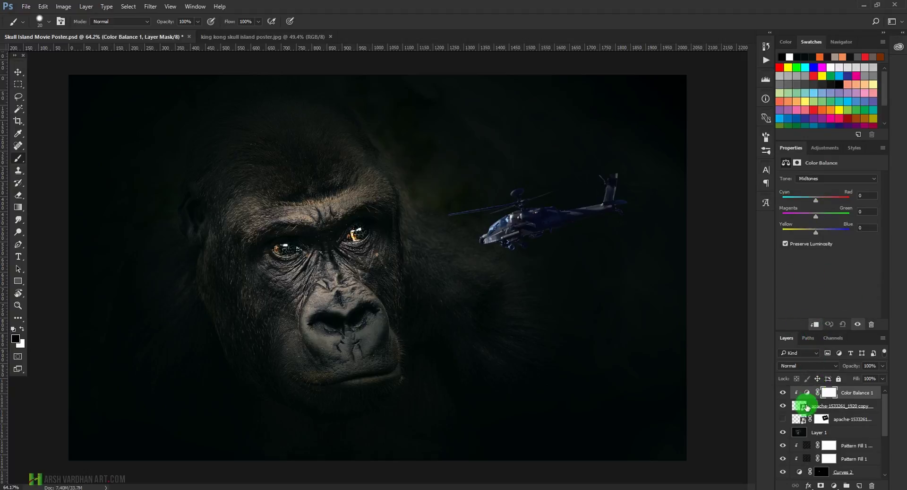
Rename the helicopter layer below the Color Balance adjustment as chopper
{"action": "double_click", "coordinate": [809, 408]}
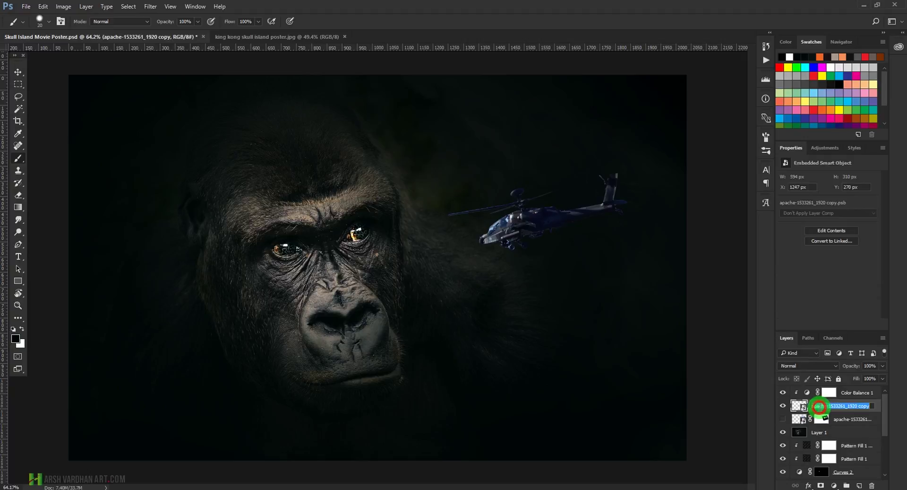
{"action": "type", "text": "chopper"}
{"action": "key", "text": "Return"}
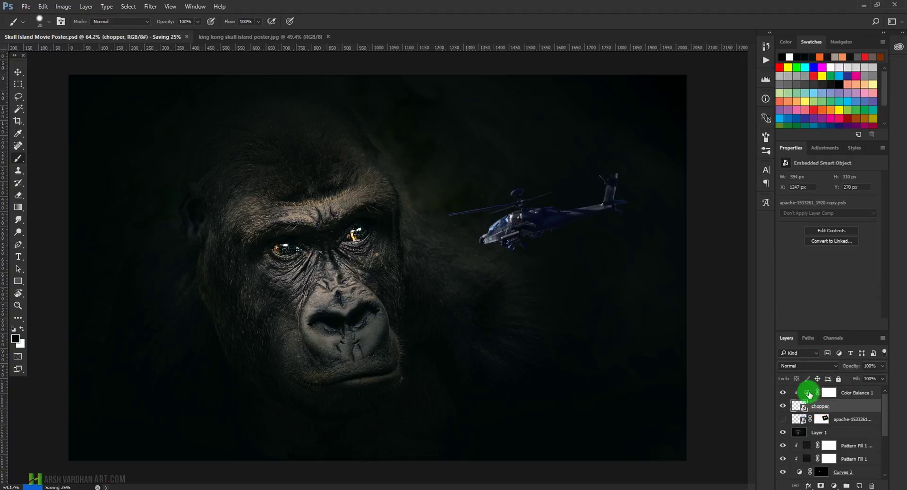
Set the chopper's Color Balance midtones to Cyan–Red +23, Magenta–Green +13 and Yellow–Blue -27
{"action": "left_click", "coordinate": [808, 392]}
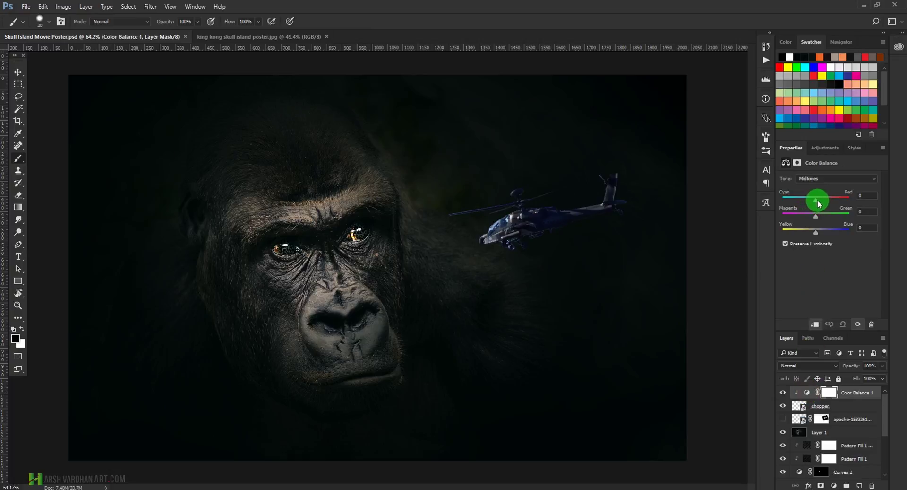
{"action": "left_click_drag", "start_coordinate": [817, 200], "coordinate": [823, 201]}
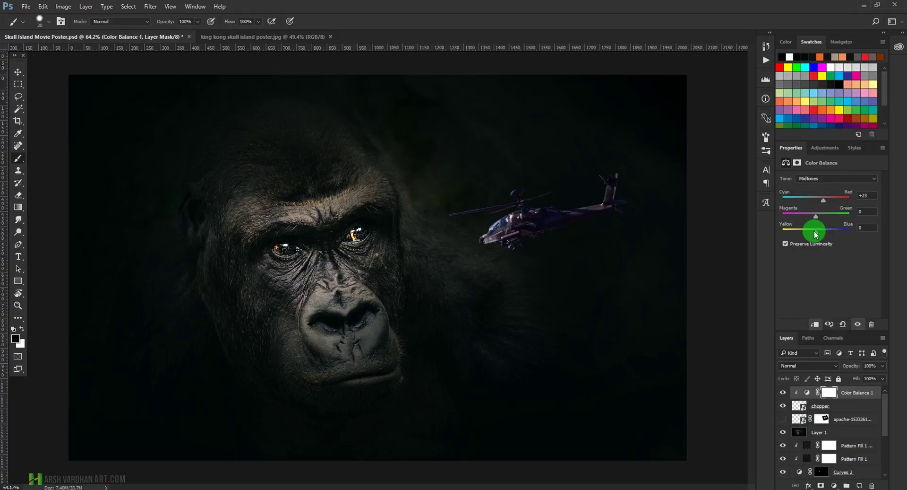
{"action": "left_click_drag", "start_coordinate": [816, 232], "coordinate": [806, 232]}
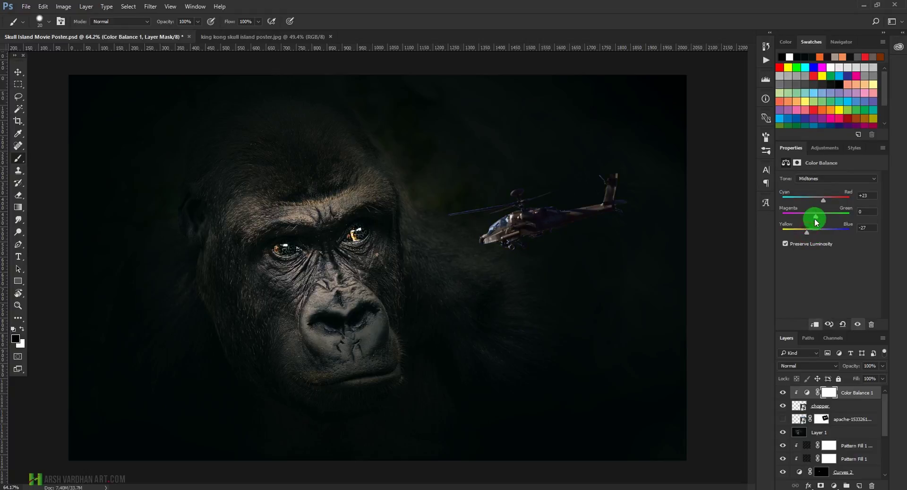
{"action": "left_click_drag", "start_coordinate": [816, 219], "coordinate": [825, 217]}
Set Cyan–Red to +7 for the Color Balance shadows and fine-tune the remaining shadow sliders
{"action": "left_click", "coordinate": [822, 179]}
{"action": "left_click", "coordinate": [821, 185]}
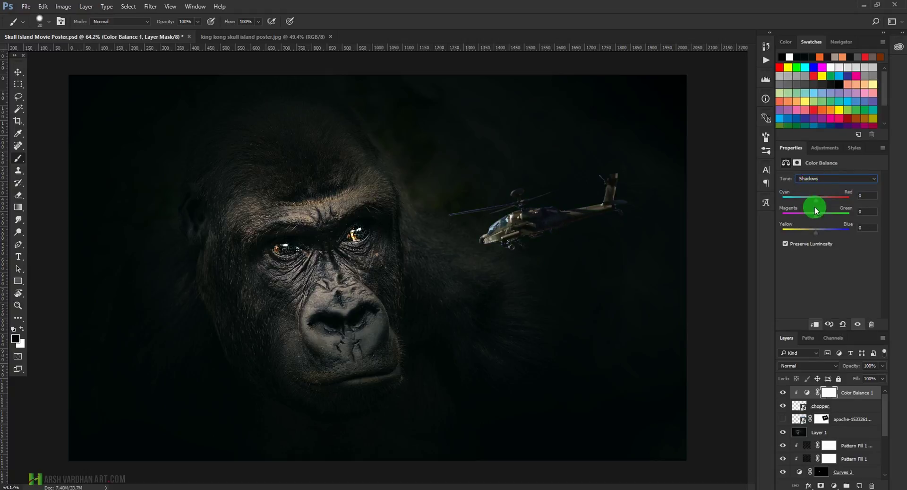
{"action": "left_click_drag", "start_coordinate": [815, 201], "coordinate": [822, 203]}
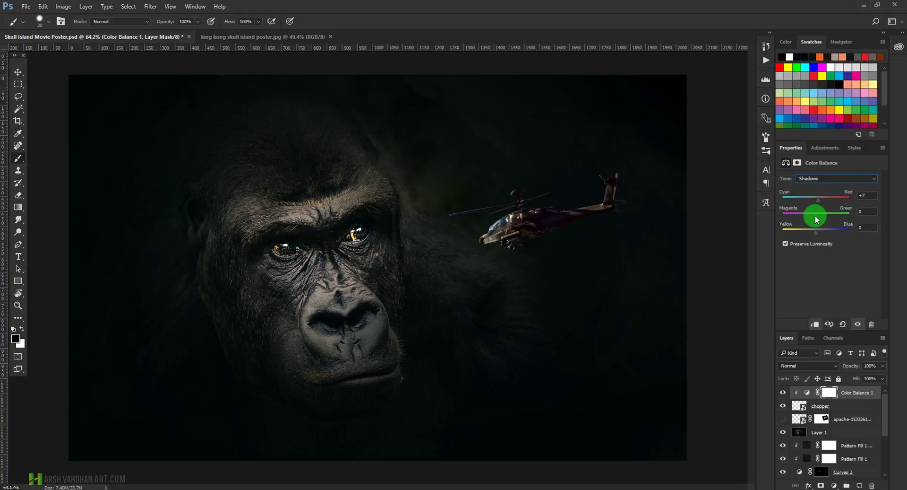
{"action": "left_click_drag", "start_coordinate": [815, 216], "coordinate": [820, 232]}
Set the Color Balance highlights to Cyan–Red -24, Magenta–Green -30 and Yellow–Blue -35
{"action": "left_click", "coordinate": [818, 178]}
{"action": "left_click", "coordinate": [814, 196]}
{"action": "left_click", "coordinate": [814, 231]}
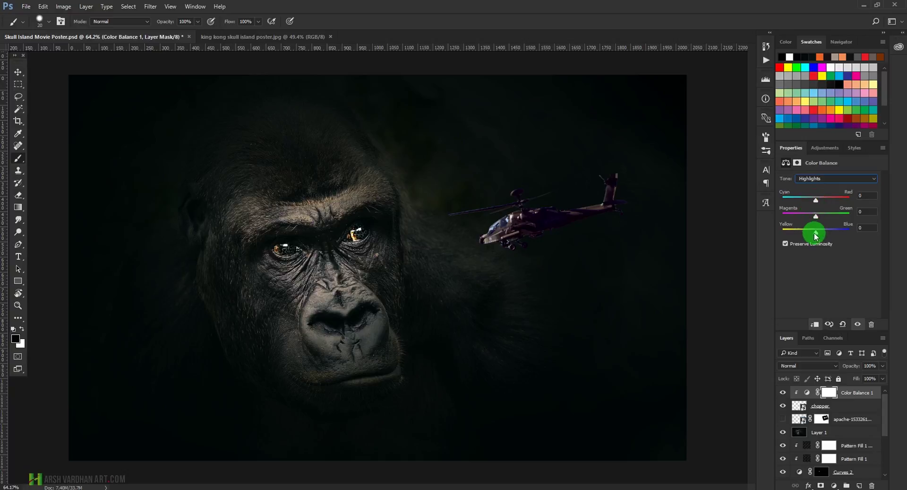
{"action": "left_click_drag", "start_coordinate": [815, 234], "coordinate": [805, 234]}
{"action": "left_click_drag", "start_coordinate": [816, 197], "coordinate": [808, 216]}
{"action": "left_click_drag", "start_coordinate": [524, 229], "coordinate": [482, 239]}
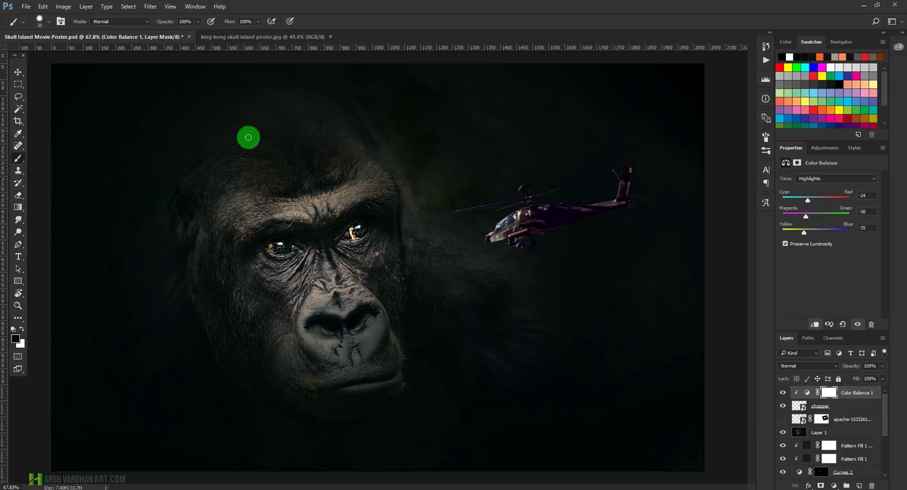
Check the colours of the King Kong reference poster and add a linear 90° Gradient Fill layer with the Violet, Orange preset
{"action": "left_click", "coordinate": [239, 37]}
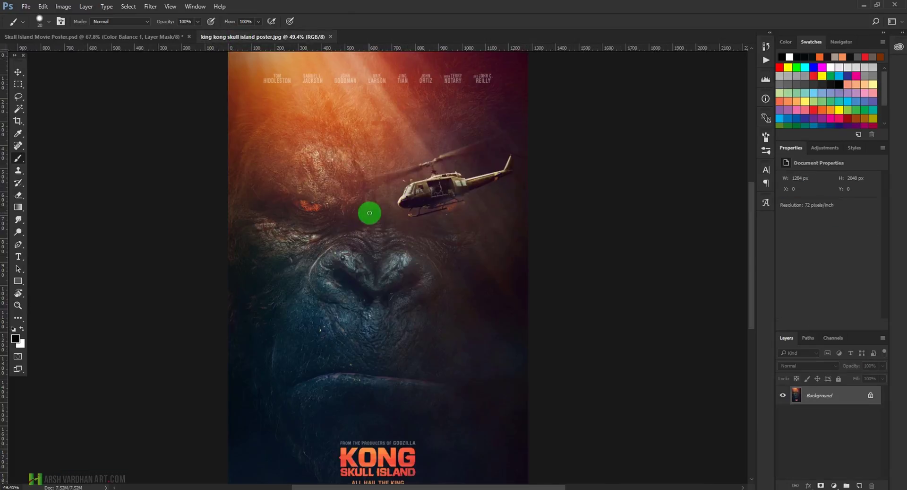
{"action": "left_click", "coordinate": [102, 37]}
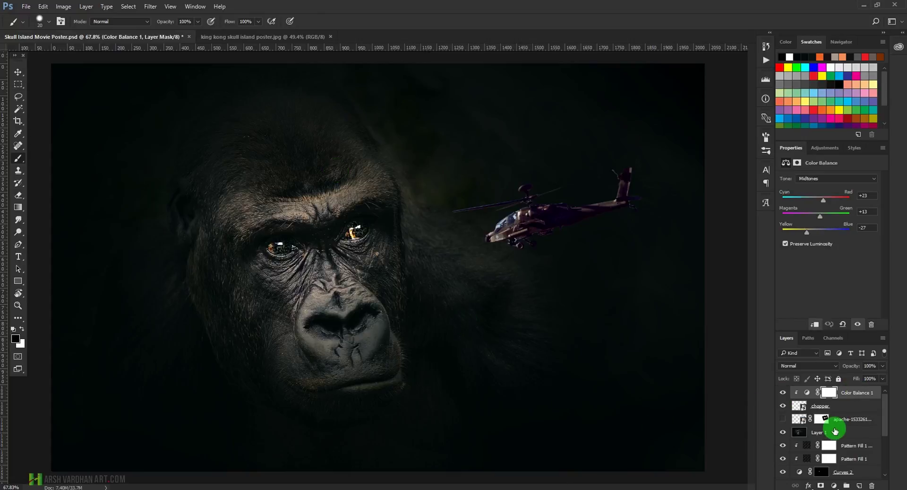
{"action": "left_click", "coordinate": [837, 485]}
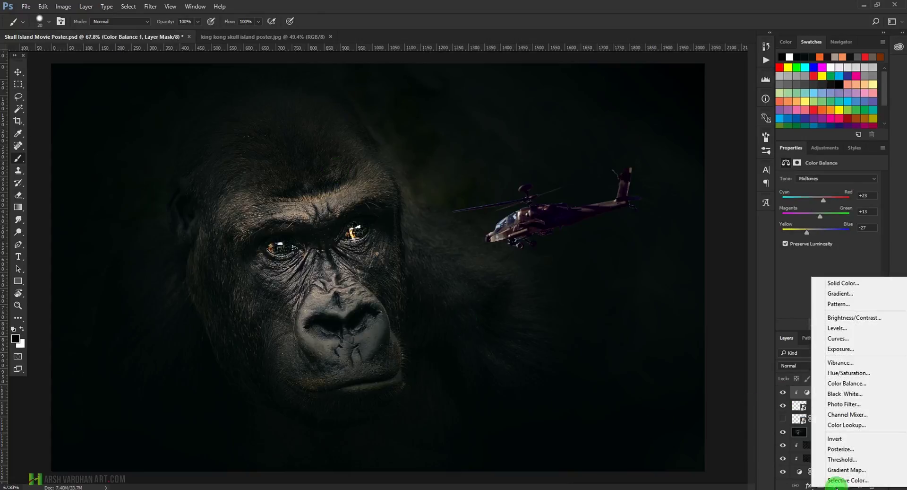
{"action": "left_click", "coordinate": [853, 294]}
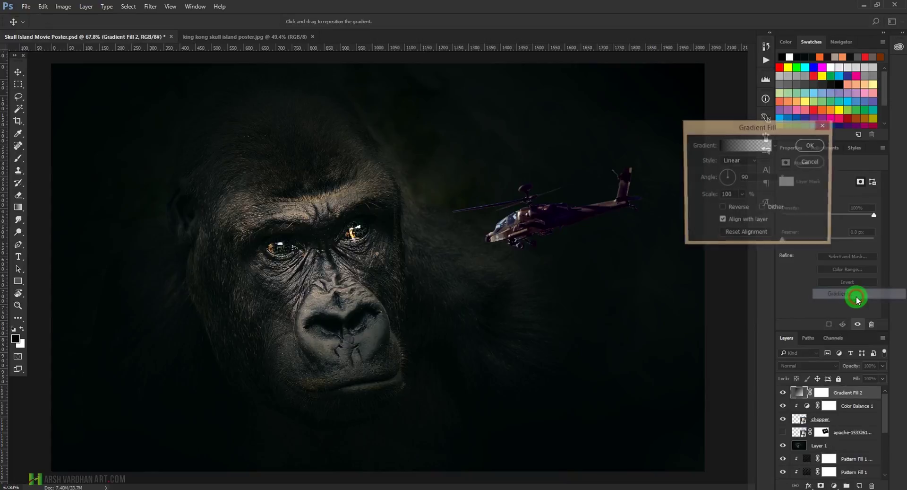
{"action": "left_click", "coordinate": [745, 146]}
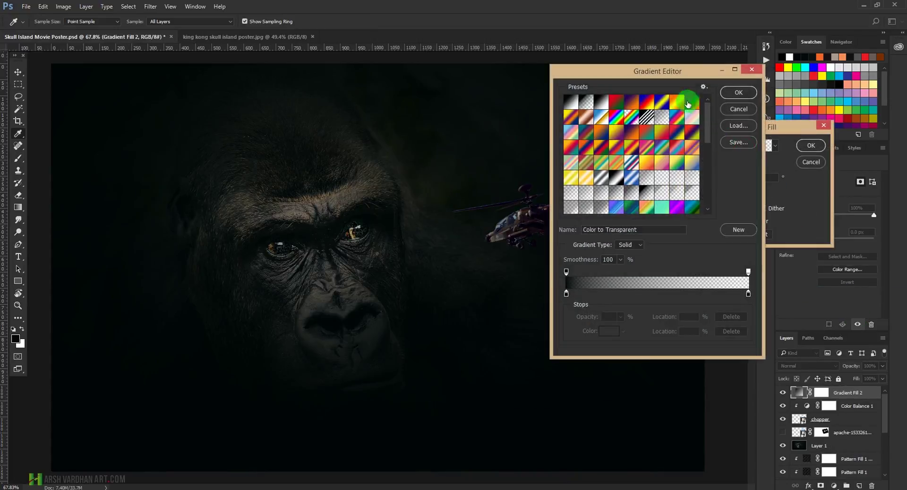
{"action": "left_click", "coordinate": [633, 105]}
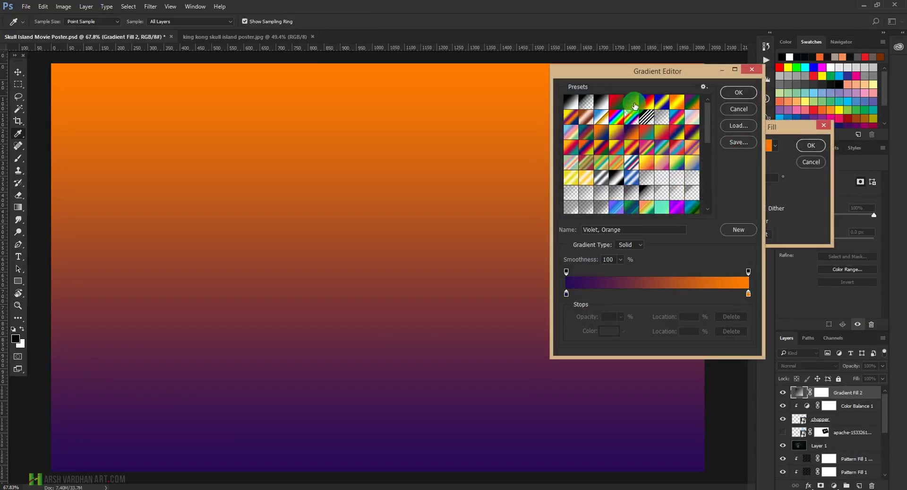
{"action": "left_click", "coordinate": [568, 294]}
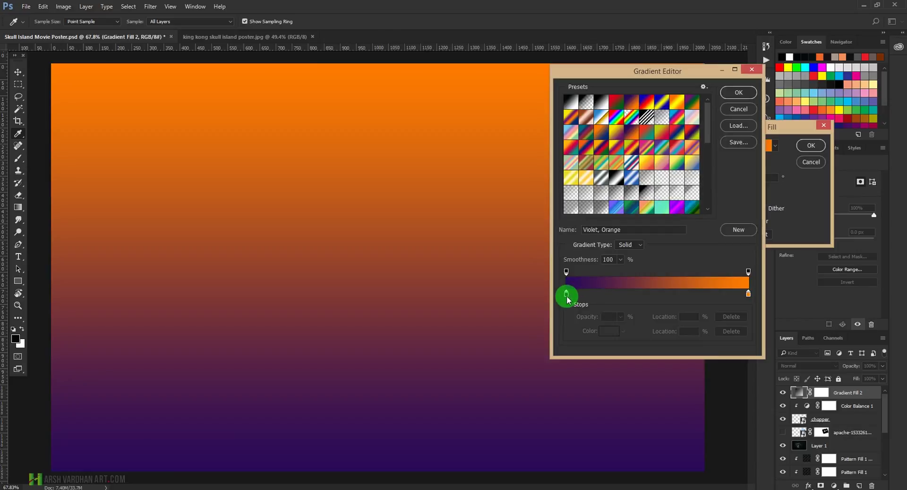
{"action": "left_click", "coordinate": [567, 294]}
{"action": "left_click", "coordinate": [607, 332]}
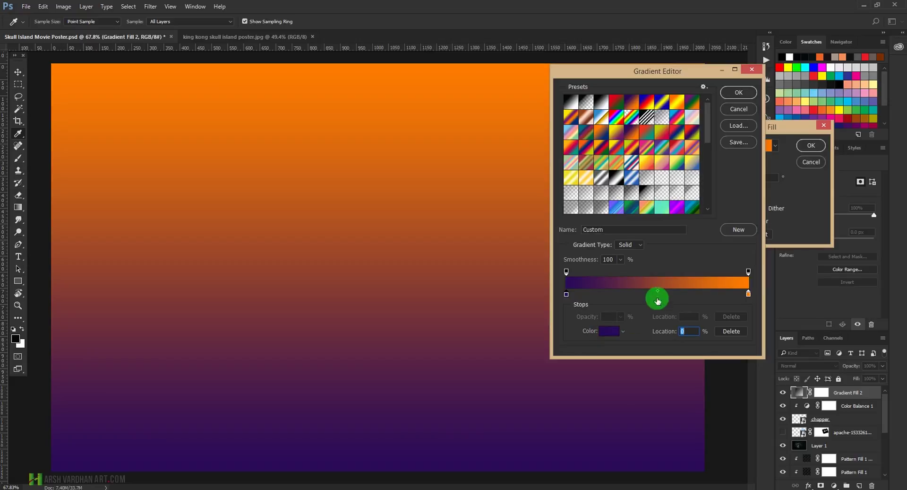
{"action": "left_click", "coordinate": [739, 92]}
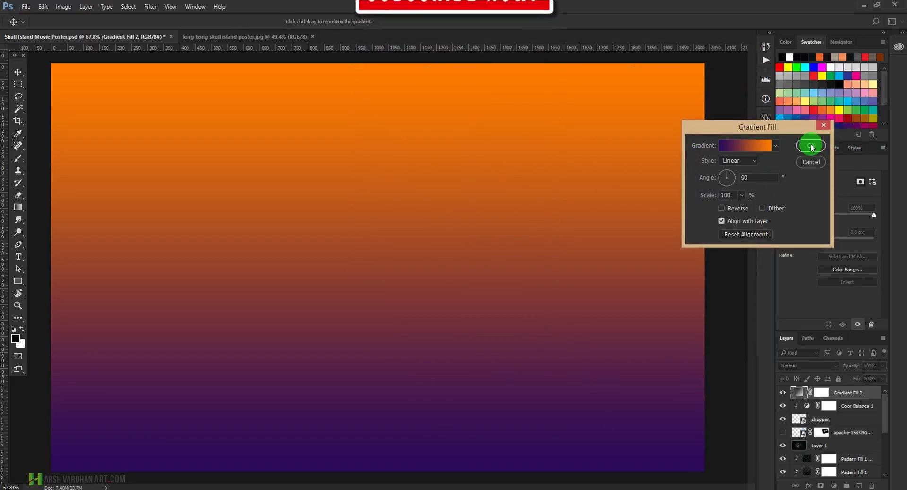
{"action": "left_click", "coordinate": [811, 146]}
Set the Gradient Fill 2 layer's blend mode to Linear Dodge (Add)
{"action": "key", "text": "b"}
{"action": "left_click", "coordinate": [792, 368]}
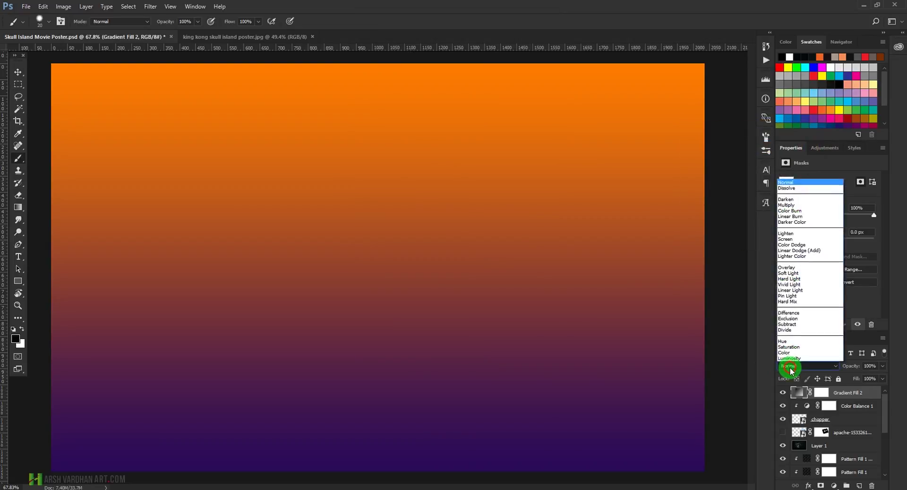
{"action": "left_click", "coordinate": [799, 250]}
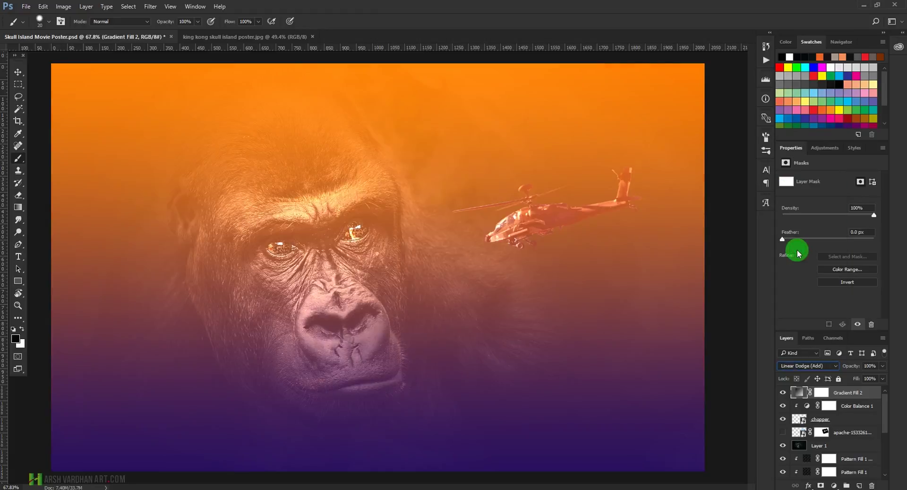
Try the Color Dodge, Overlay and Screen blend modes on the gradient fill and return it to Linear Dodge (Add)
{"action": "left_click", "coordinate": [812, 368]}
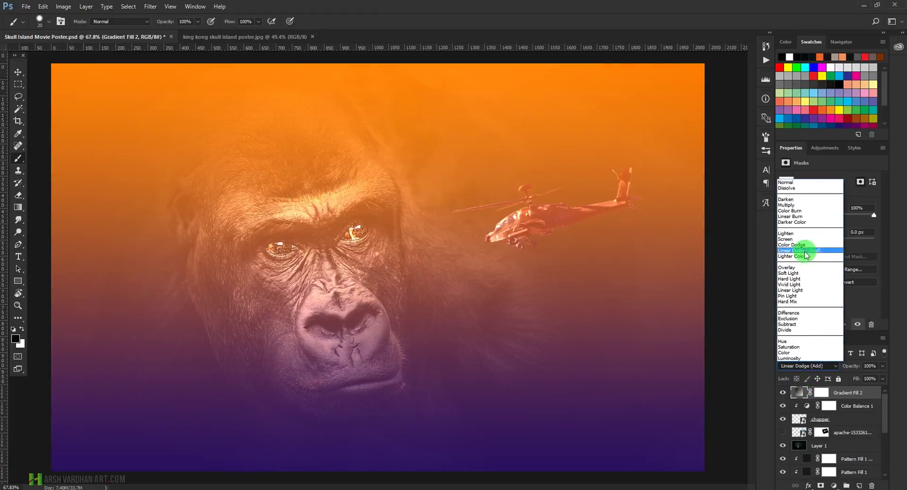
{"action": "left_click", "coordinate": [806, 244]}
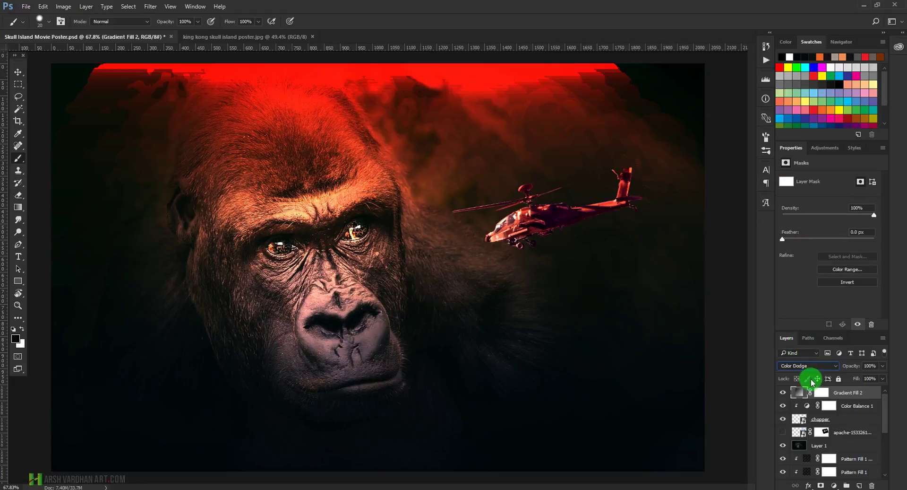
{"action": "left_click", "coordinate": [810, 366]}
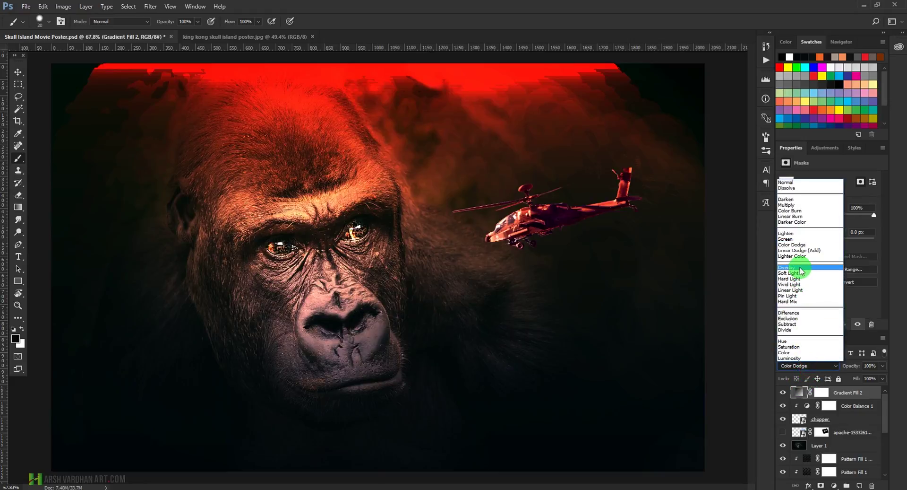
{"action": "left_click", "coordinate": [800, 268]}
{"action": "left_click", "coordinate": [805, 366]}
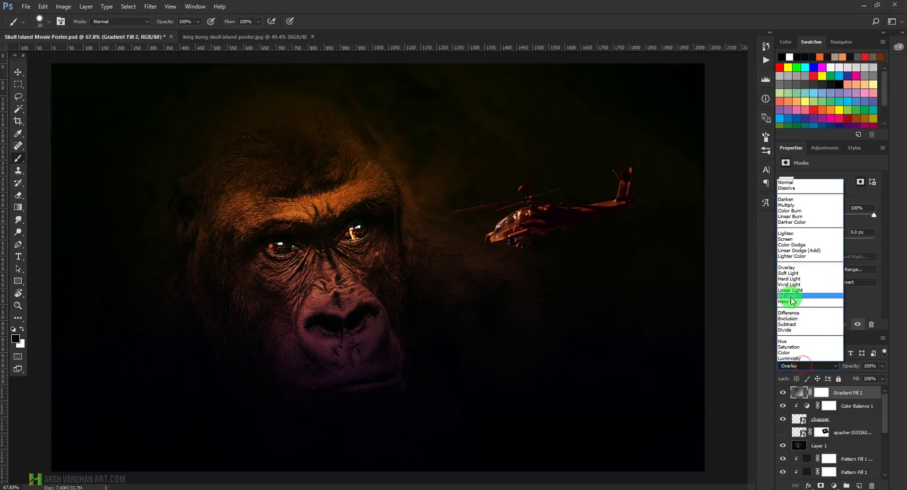
{"action": "left_click", "coordinate": [787, 238]}
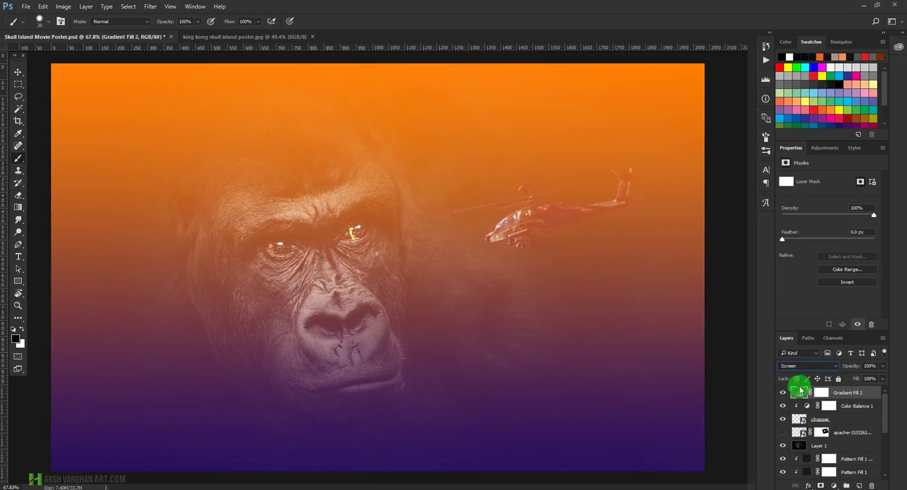
{"action": "left_click", "coordinate": [801, 367]}
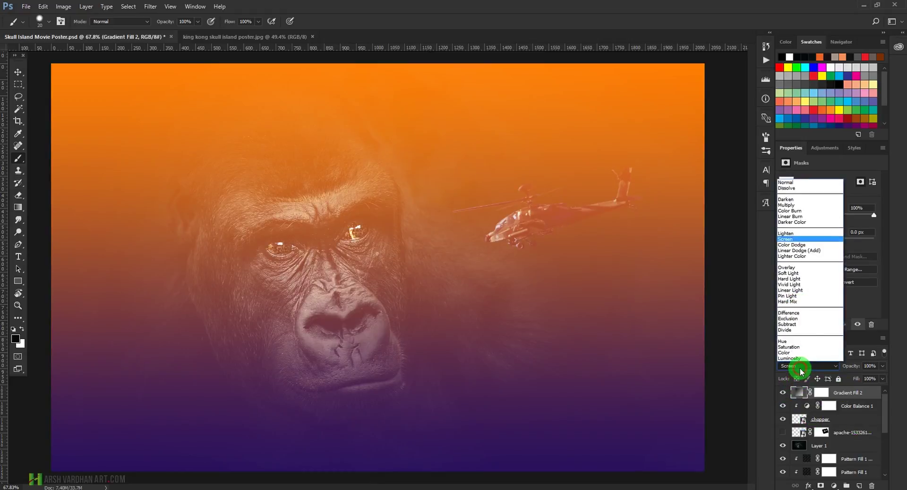
{"action": "left_click", "coordinate": [804, 251]}
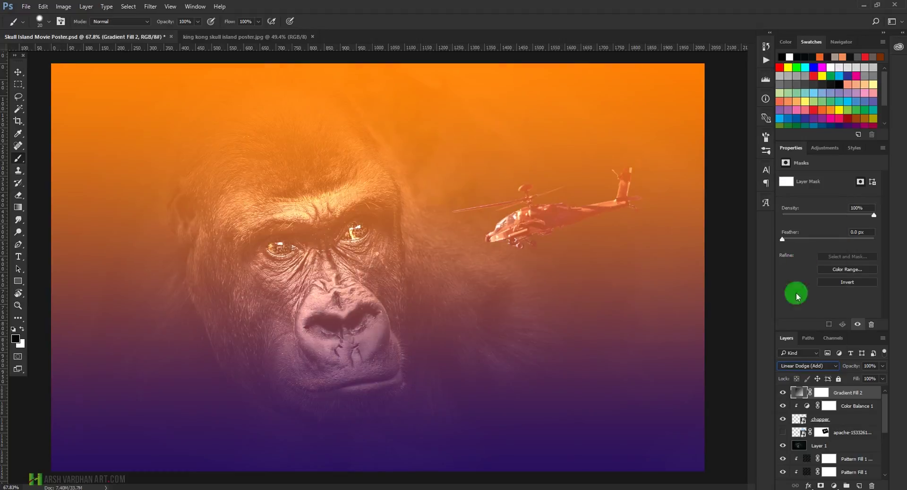
{"action": "left_click", "coordinate": [882, 365]}
{"action": "mouse_move", "coordinate": [882, 365]}
{"action": "left_mouse_down"}
{"action": "mouse_move", "coordinate": [859, 378]}
{"action": "mouse_move", "coordinate": [885, 381]}
{"action": "left_mouse_up"}
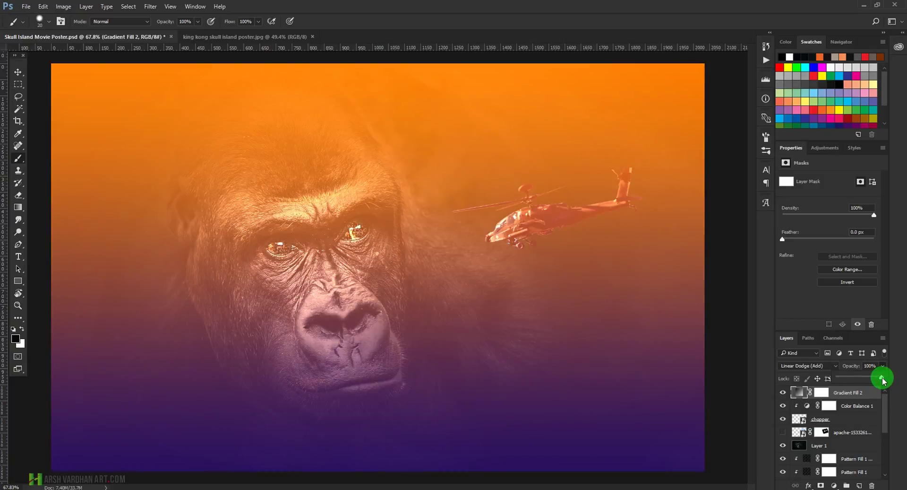
{"action": "left_click_drag", "start_coordinate": [882, 378], "coordinate": [882, 378]}
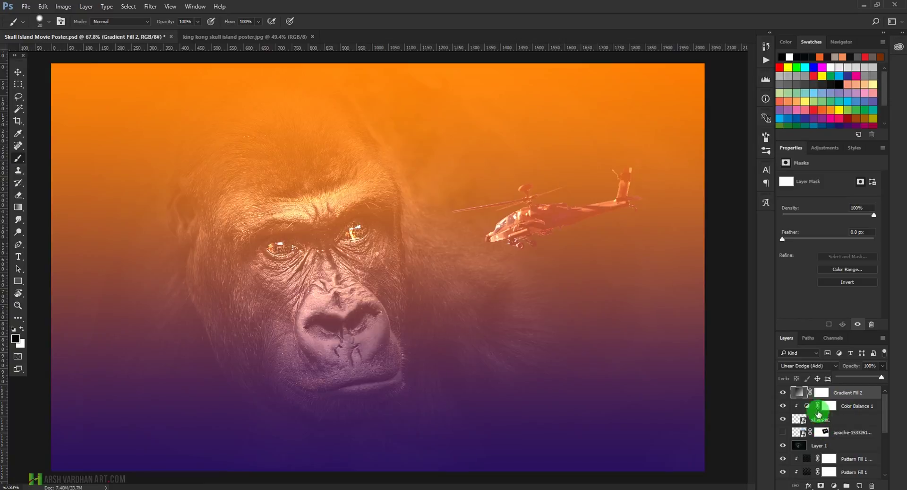
{"action": "left_click", "coordinate": [822, 435]}
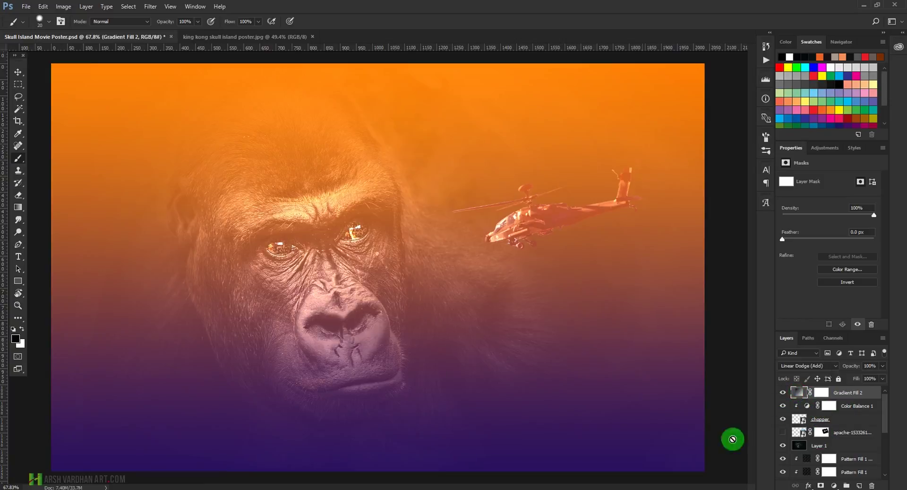
{"action": "left_click", "coordinate": [395, 262], "text": "ctrl+alt"}
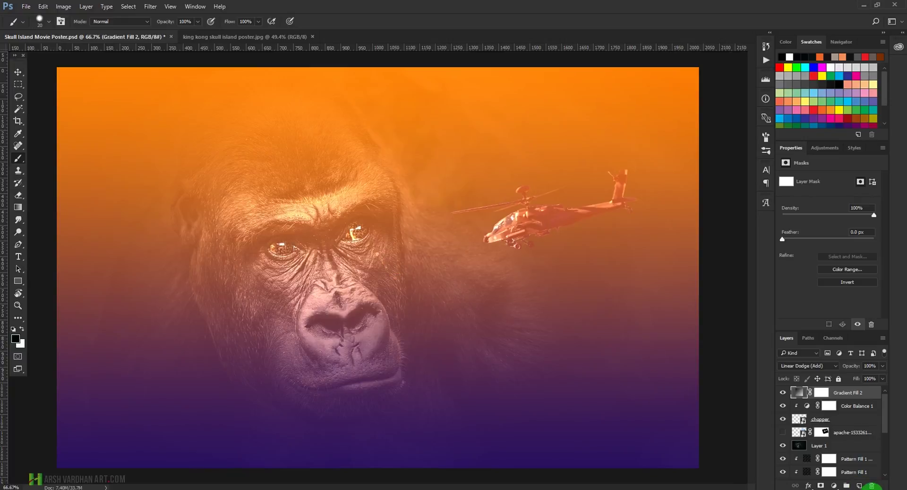
Add a new layer set to Linear Dodge (Add) above the gradient fill and choose the orange swatch as foreground colour
{"action": "left_click", "coordinate": [859, 485]}
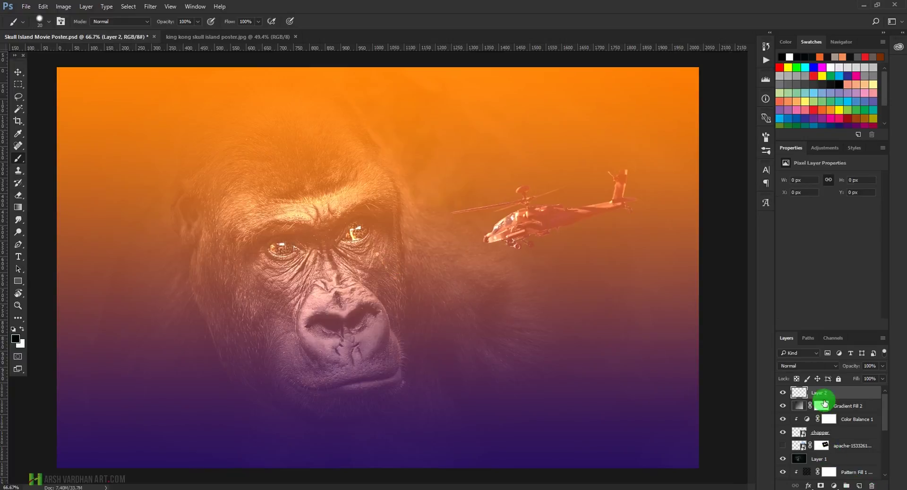
{"action": "left_click", "coordinate": [818, 366]}
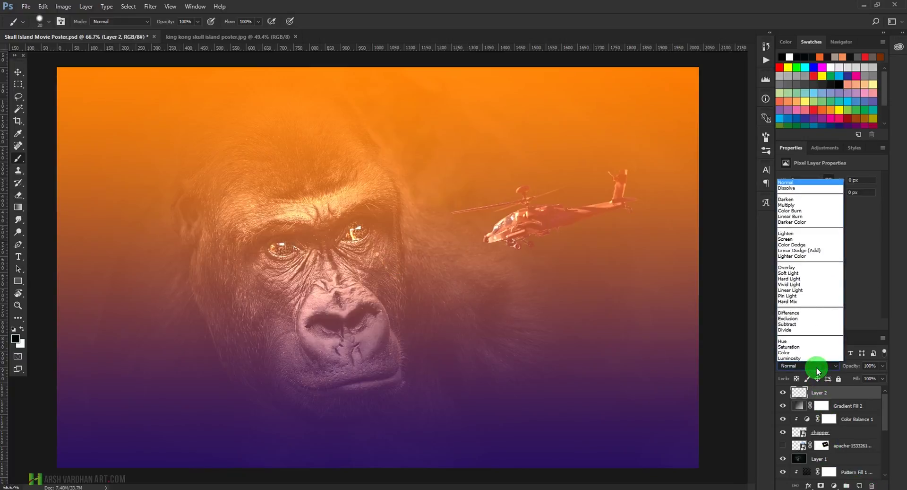
{"action": "left_click", "coordinate": [797, 250]}
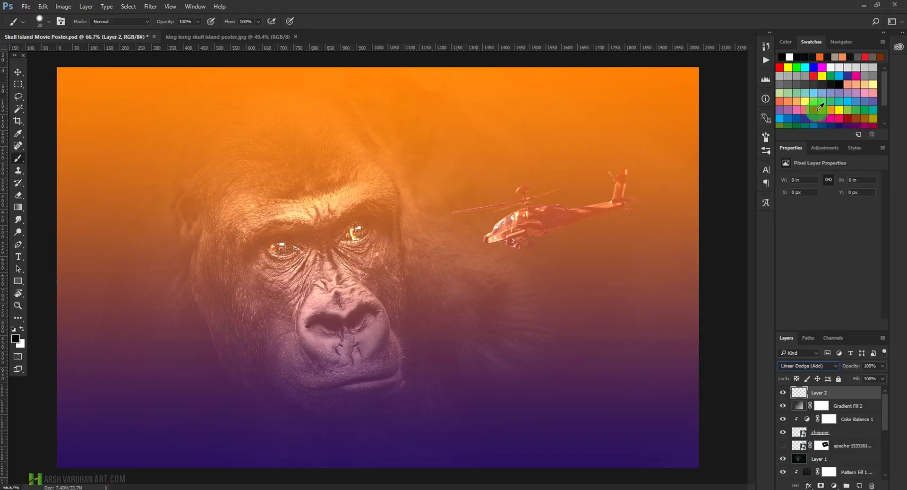
{"action": "left_click", "coordinate": [823, 109]}
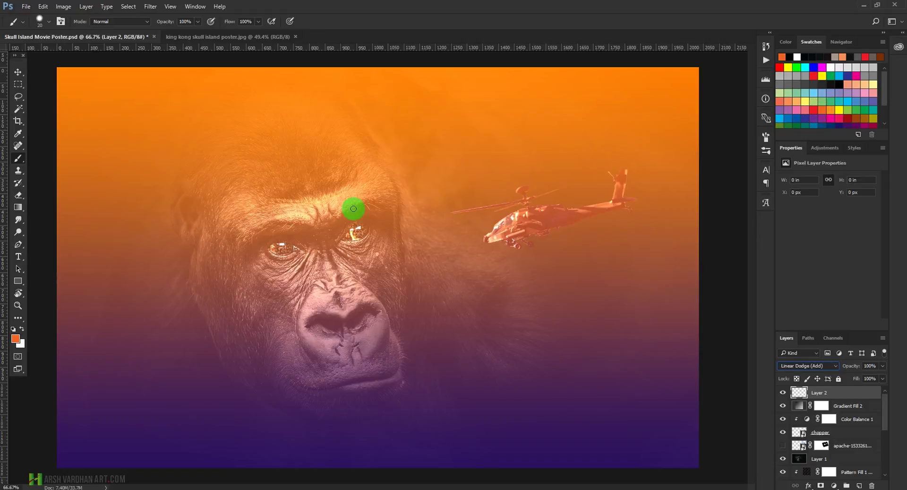
Dab orange on the gorilla's brow with a 40 px brush, and enlarge the soft 0% hardness brush to 500 px
{"action": "key", "text": "bracketright"}
{"action": "left_click", "coordinate": [359, 206]}
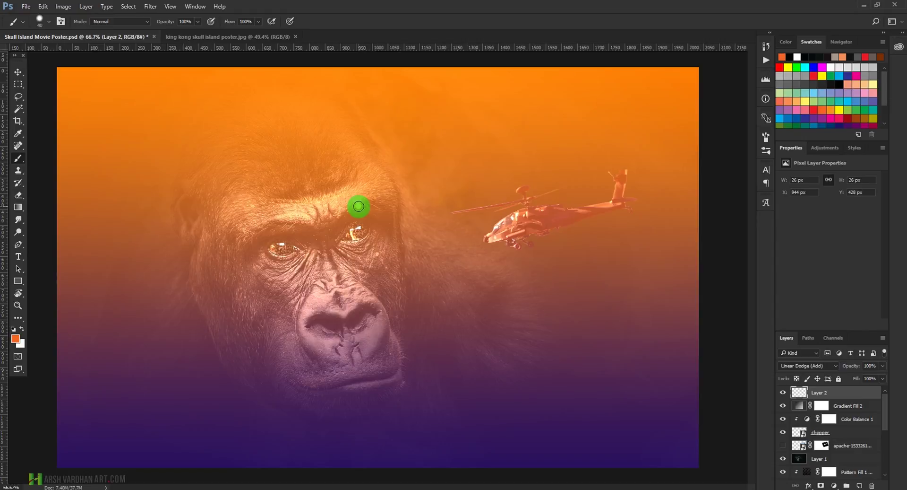
{"action": "left_click", "coordinate": [49, 21]}
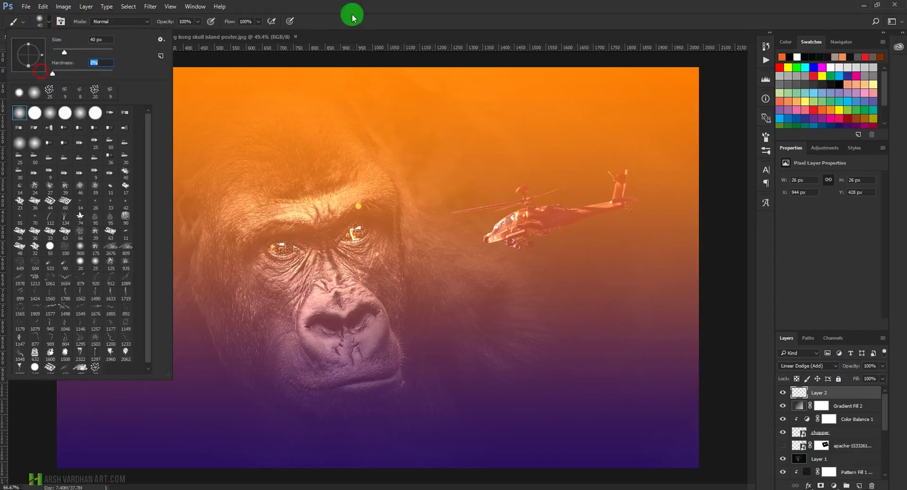
{"action": "left_click", "coordinate": [402, 6]}
{"action": "key", "text": "bracketright"}
{"action": "key", "text": "bracketright"}
{"action": "key", "text": "bracketright"}
{"action": "key", "text": "bracketright"}
{"action": "key", "text": "bracketright"}
{"action": "key", "text": "bracketright"}
{"action": "key", "text": "bracketright"}
{"action": "key", "text": "bracketright"}
{"action": "key", "text": "bracketright"}
{"action": "key", "text": "bracketright"}
{"action": "key", "text": "bracketright"}
{"action": "key", "text": "bracketright"}
{"action": "key", "text": "bracketright"}
{"action": "key", "text": "bracketright"}
{"action": "key", "text": "bracketright"}
{"action": "key", "text": "bracketright"}
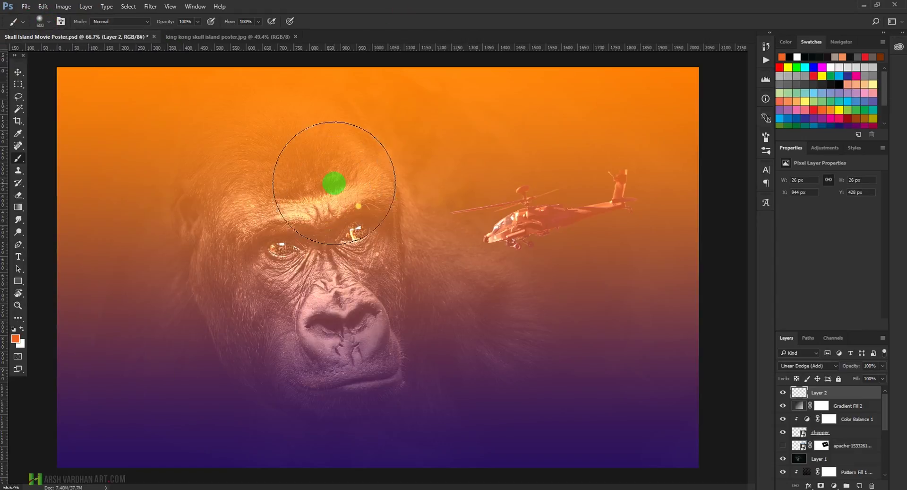
Try painting an orange glow over the gorilla's head at 100% brush opacity and undo it
{"action": "left_click", "coordinate": [319, 190]}
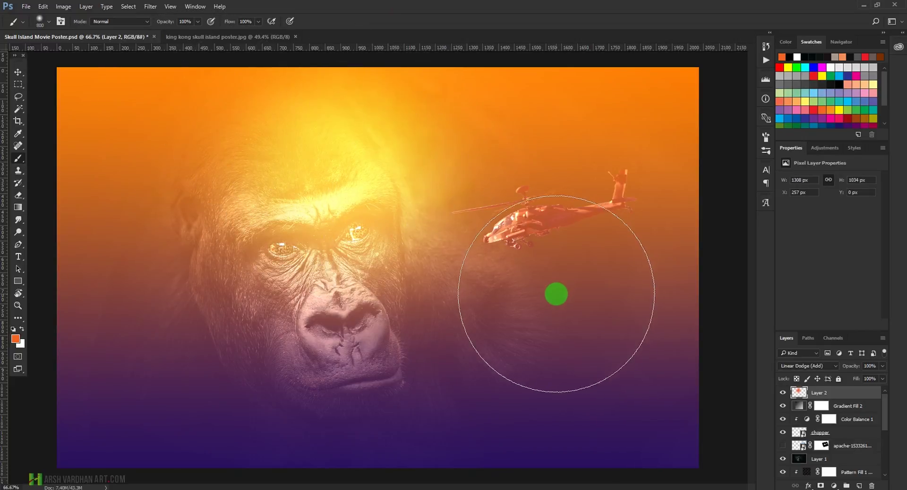
{"action": "key", "text": "ctrl+z"}
{"action": "key", "text": "ctrl+alt+z"}
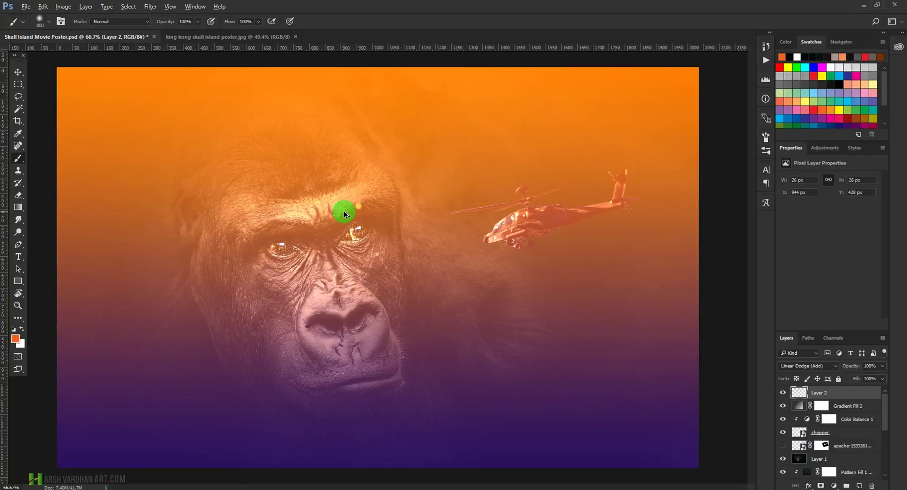
Set the brush opacity to 20% and paint a softer orange glow over the gorilla's head and the sky
{"action": "key", "text": "2"}
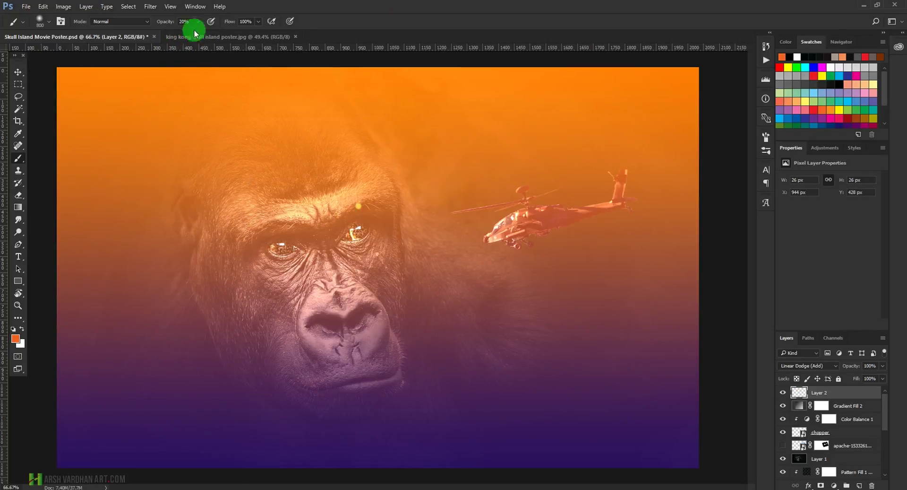
{"action": "mouse_move", "coordinate": [263, 139]}
{"action": "left_mouse_down"}
{"action": "mouse_move", "coordinate": [175, 116]}
{"action": "mouse_move", "coordinate": [415, 192]}
{"action": "mouse_move", "coordinate": [497, 172]}
{"action": "mouse_move", "coordinate": [476, 136]}
{"action": "mouse_move", "coordinate": [391, 129]}
{"action": "mouse_move", "coordinate": [37, 65]}
{"action": "left_mouse_up"}
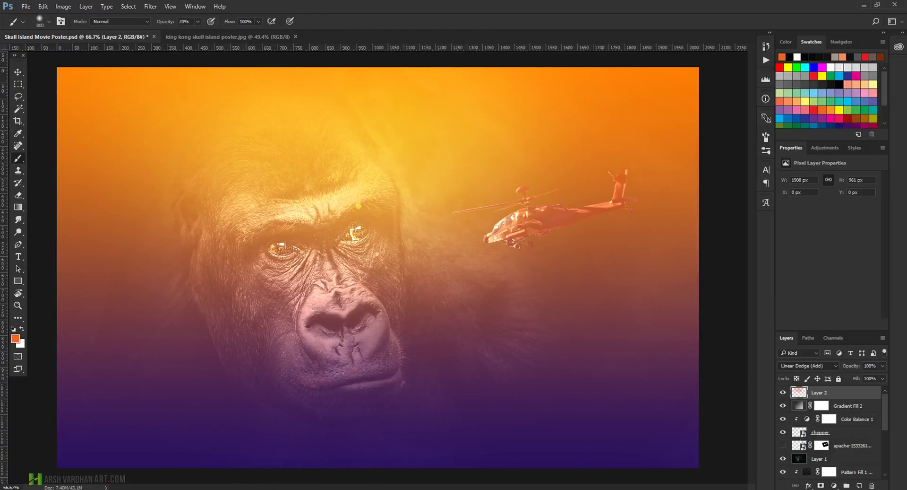
Compare the poster with and without Layer 2's orange glow, and inspect the painted area around the gorilla's eyes
{"action": "left_click", "coordinate": [782, 393]}
{"action": "left_click", "coordinate": [781, 394]}
{"action": "left_click", "coordinate": [781, 393]}
{"action": "left_click", "coordinate": [782, 393]}
{"action": "left_click", "coordinate": [780, 395]}
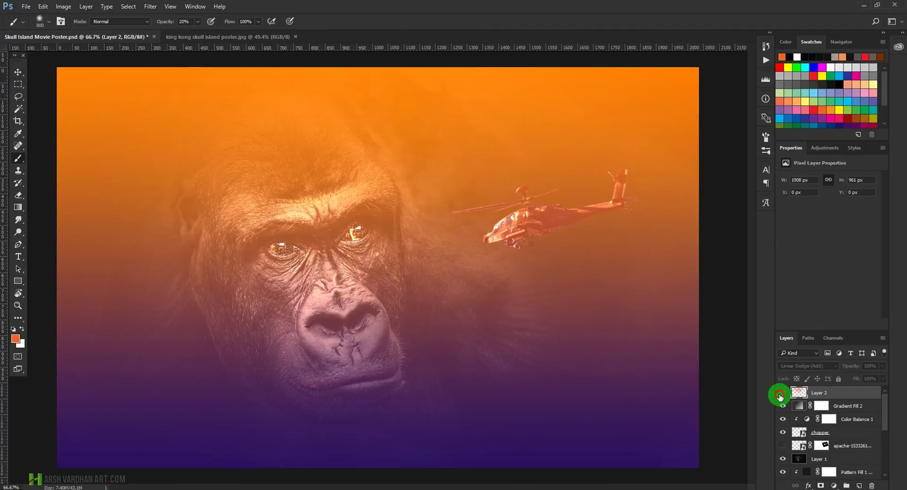
{"action": "left_click", "coordinate": [781, 394]}
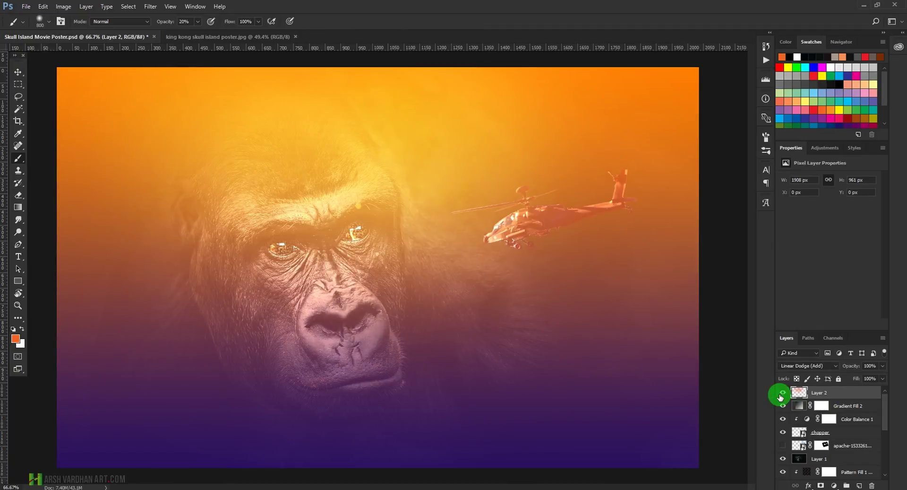
{"action": "left_click", "coordinate": [783, 432]}
{"action": "left_click", "coordinate": [782, 394]}
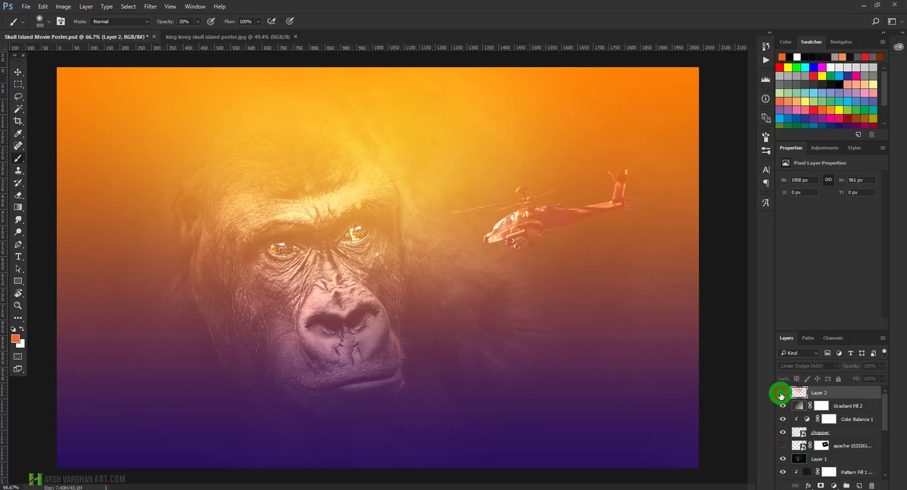
{"action": "left_click", "coordinate": [782, 394]}
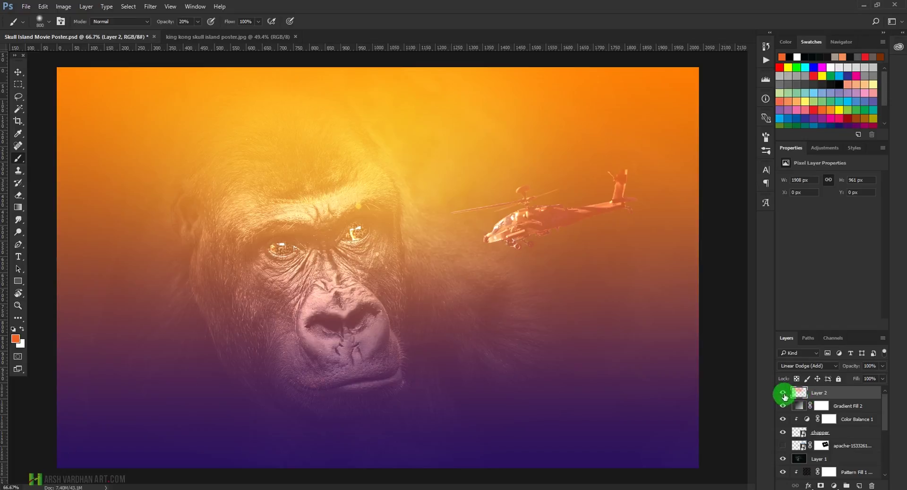
{"action": "left_click_drag", "start_coordinate": [369, 210], "coordinate": [386, 240]}
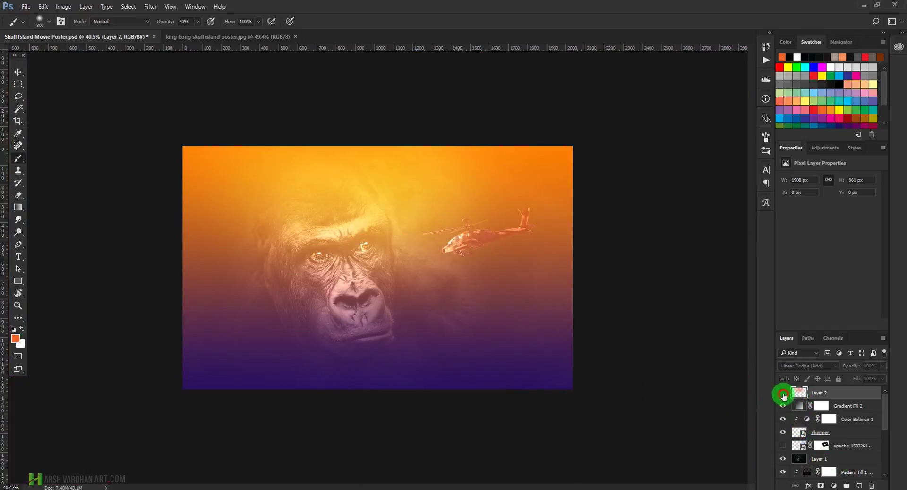
{"action": "left_click", "coordinate": [783, 393]}
{"action": "left_click", "coordinate": [783, 395]}
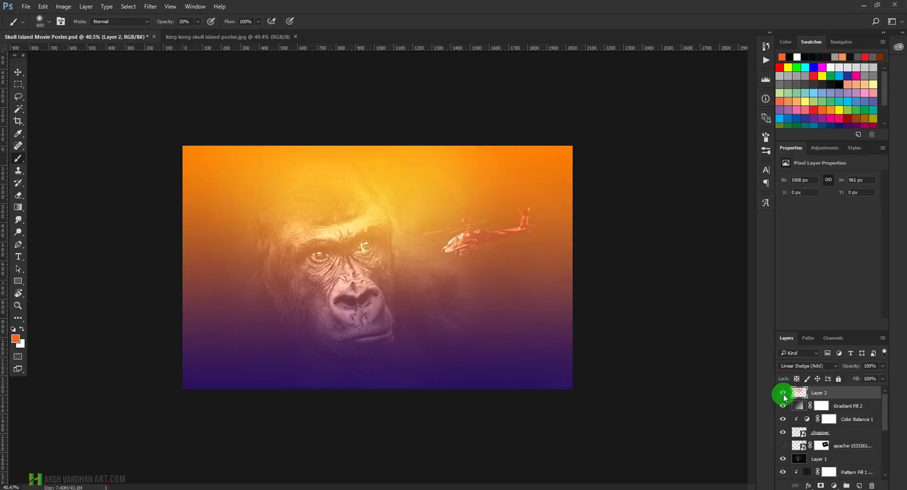
{"action": "left_click", "coordinate": [347, 216]}
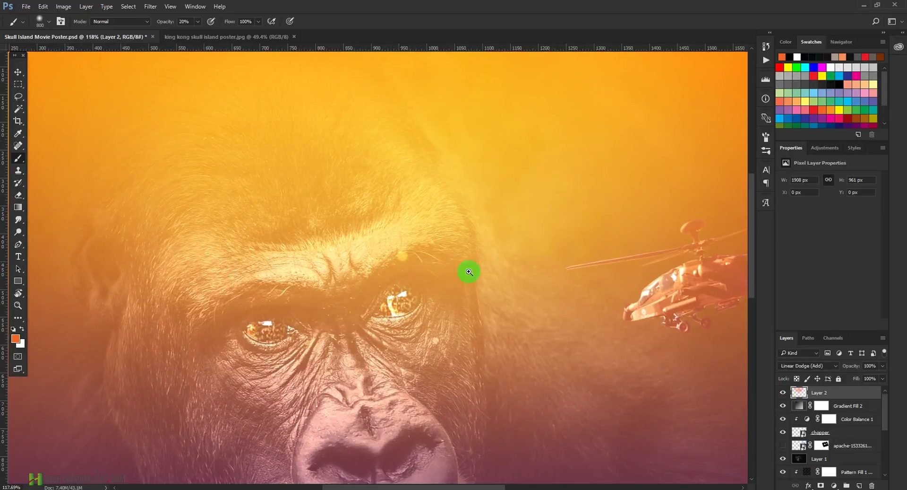
{"action": "scroll", "coordinate": [469, 272], "scroll_direction": "down", "scroll_amount": 5}
{"action": "scroll", "coordinate": [403, 263], "scroll_direction": "up", "scroll_amount": 3}
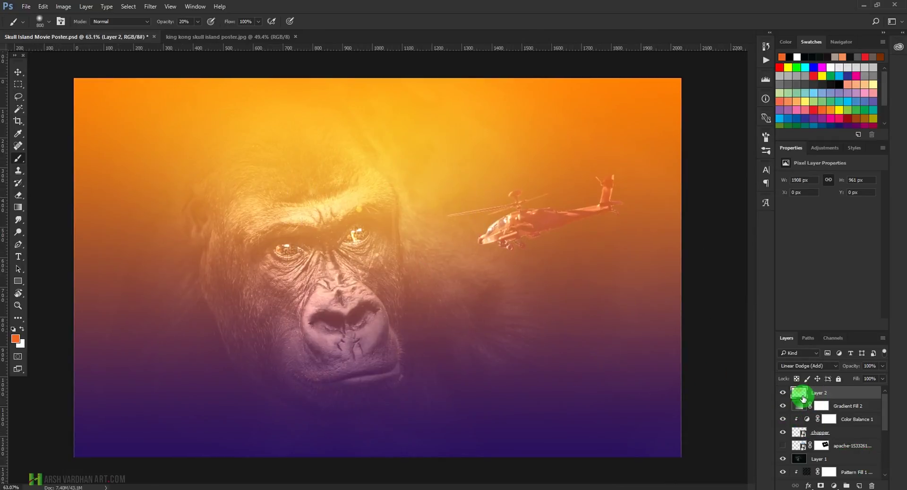
Delete Layer 2 and replace it with a new empty layer set to Linear Dodge (Add)
{"action": "key", "text": "Delete"}
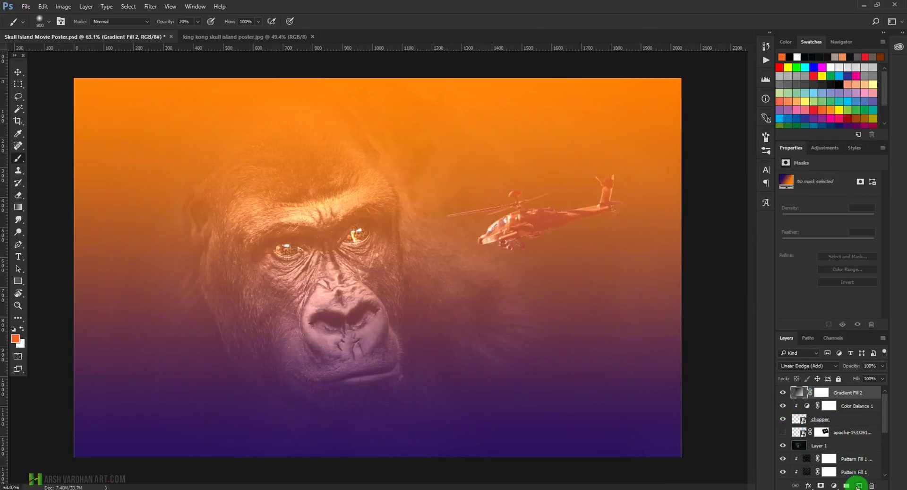
{"action": "left_click", "coordinate": [859, 485]}
{"action": "left_click", "coordinate": [827, 365]}
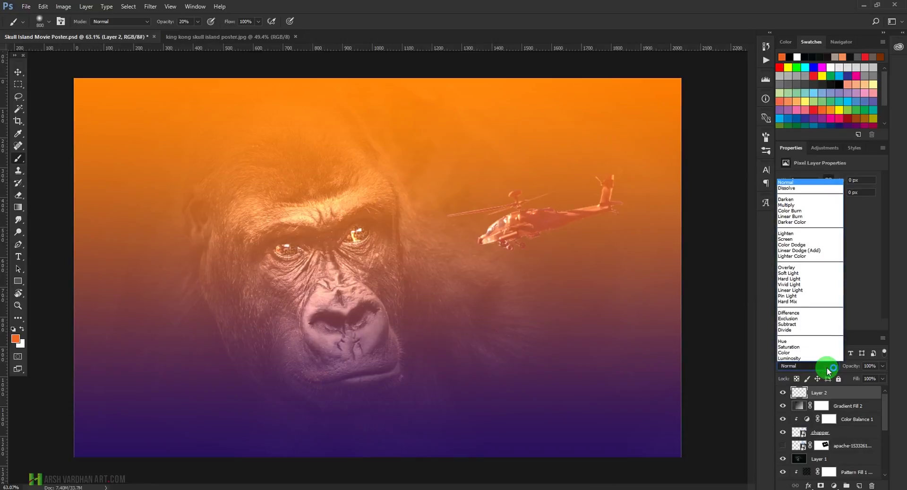
{"action": "left_click", "coordinate": [820, 250]}
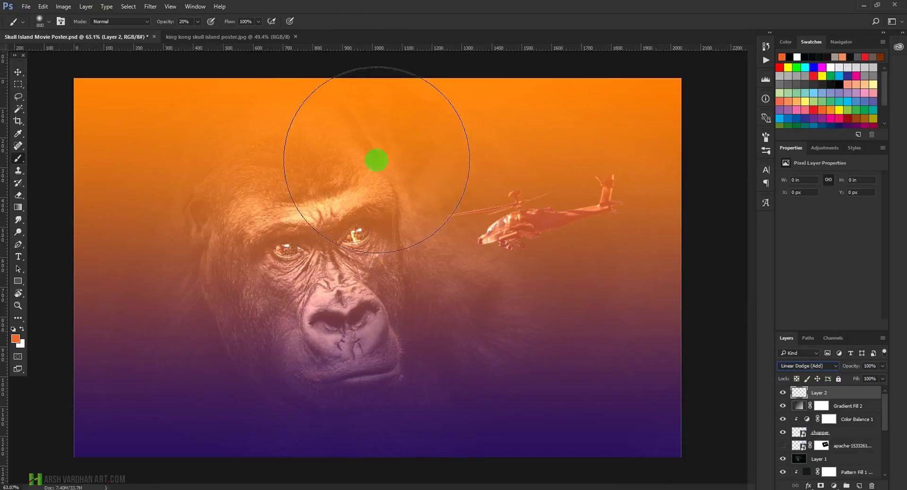
Paint a soft orange glow at 20% opacity above the gorilla's head and across the sky towards the helicopter
{"action": "left_click", "coordinate": [376, 159]}
{"action": "left_click", "coordinate": [344, 141]}
{"action": "left_click", "coordinate": [276, 131]}
{"action": "left_click", "coordinate": [455, 148]}
{"action": "left_click", "coordinate": [480, 172]}
{"action": "left_click", "coordinate": [438, 140]}
{"action": "left_click", "coordinate": [470, 176]}
{"action": "left_click", "coordinate": [474, 196]}
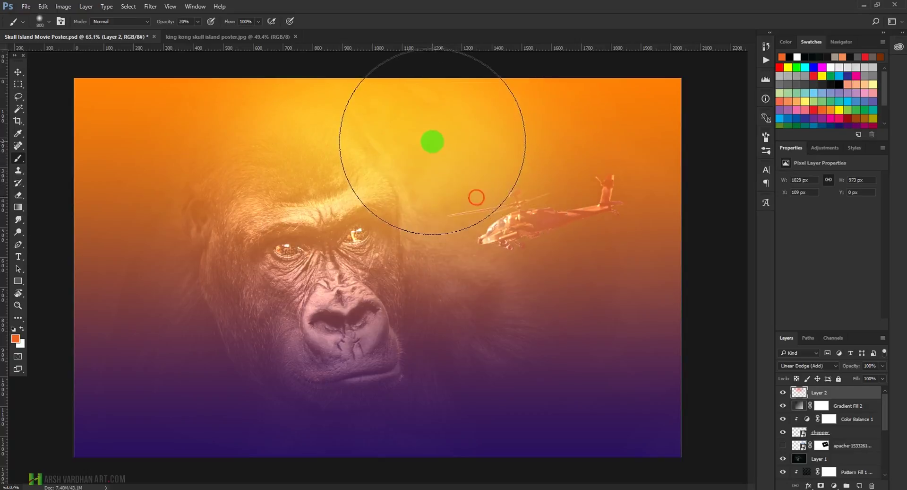
{"action": "left_click", "coordinate": [435, 163]}
{"action": "left_click", "coordinate": [390, 121]}
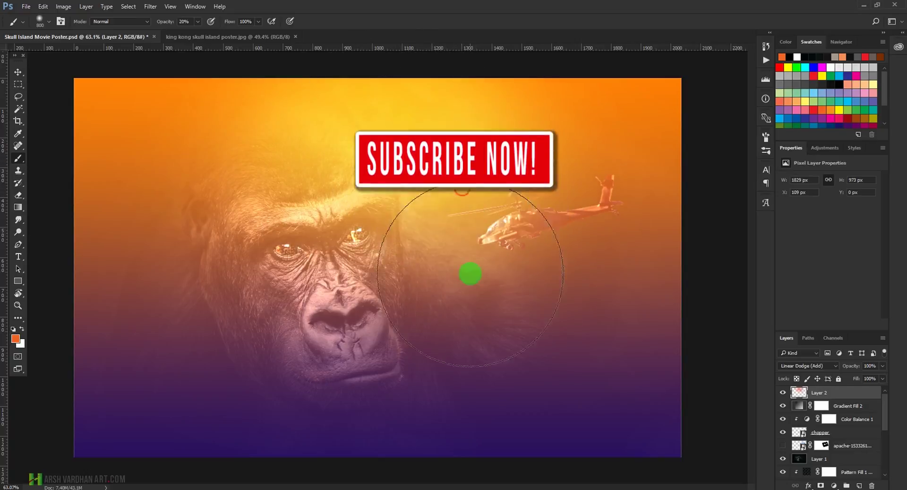
{"action": "left_click_drag", "start_coordinate": [486, 280], "coordinate": [442, 256]}
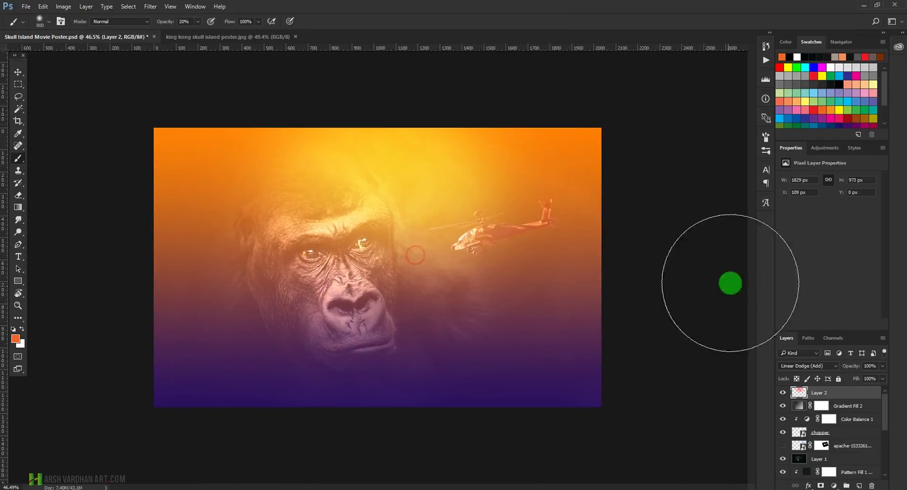
Add a Brightness/Contrast adjustment layer on top with Brightness -79 and Contrast 19
{"action": "left_click", "coordinate": [825, 148]}
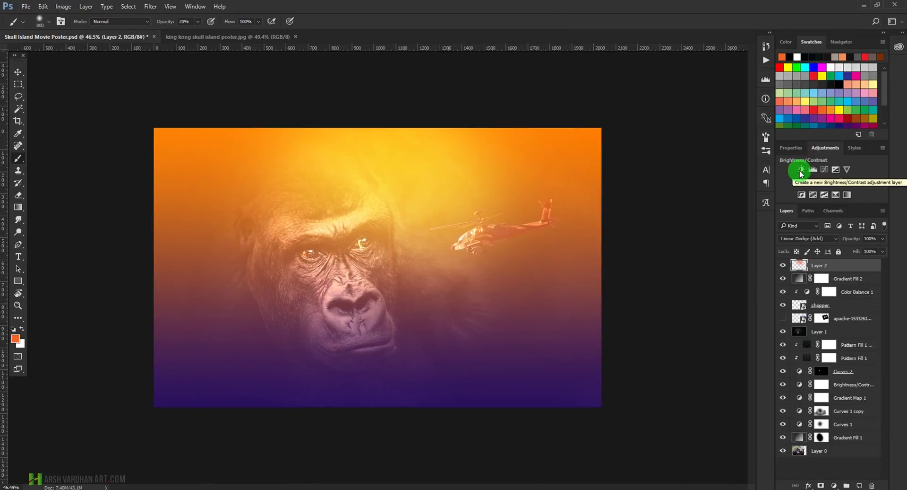
{"action": "left_click", "coordinate": [801, 173]}
{"action": "left_click_drag", "start_coordinate": [828, 217], "coordinate": [802, 201]}
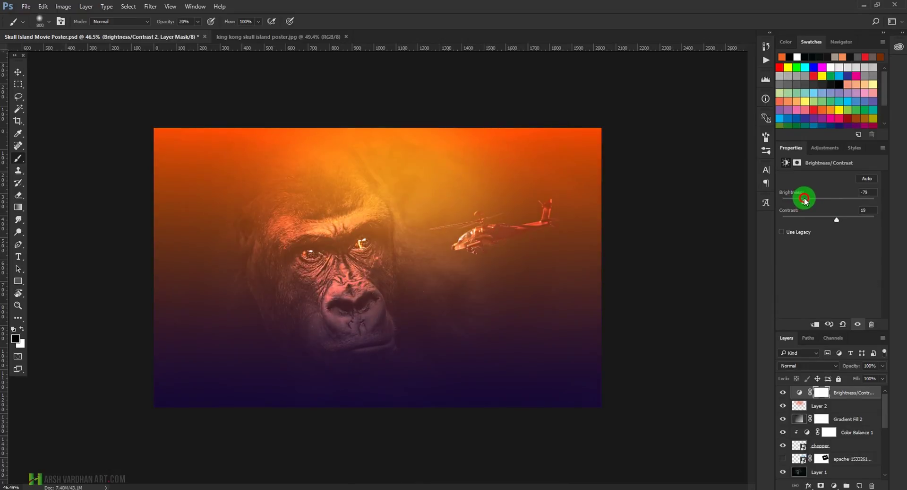
Paint black on the Brightness/Contrast mask over the gorilla's face and central glow, and compare the image with and without the adjustment
{"action": "left_click", "coordinate": [821, 392]}
{"action": "mouse_move", "coordinate": [258, 313]}
{"action": "left_mouse_down"}
{"action": "mouse_move", "coordinate": [312, 271]}
{"action": "mouse_move", "coordinate": [302, 254]}
{"action": "mouse_move", "coordinate": [345, 298]}
{"action": "left_mouse_up"}
{"action": "left_click", "coordinate": [20, 327]}
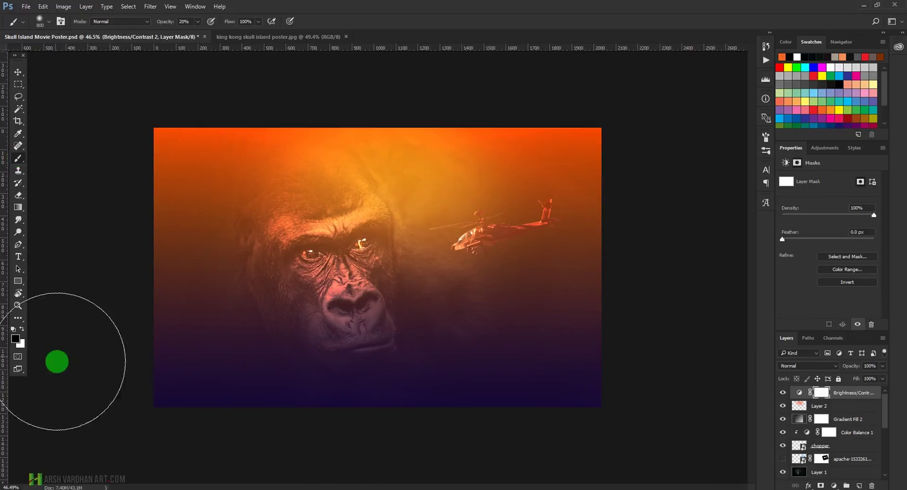
{"action": "mouse_move", "coordinate": [339, 240]}
{"action": "left_mouse_down"}
{"action": "mouse_move", "coordinate": [366, 245]}
{"action": "mouse_move", "coordinate": [371, 233]}
{"action": "mouse_move", "coordinate": [317, 195]}
{"action": "mouse_move", "coordinate": [320, 232]}
{"action": "mouse_move", "coordinate": [363, 222]}
{"action": "mouse_move", "coordinate": [478, 227]}
{"action": "mouse_move", "coordinate": [440, 223]}
{"action": "mouse_move", "coordinate": [336, 173]}
{"action": "mouse_move", "coordinate": [319, 178]}
{"action": "mouse_move", "coordinate": [353, 235]}
{"action": "mouse_move", "coordinate": [331, 214]}
{"action": "mouse_move", "coordinate": [197, 154]}
{"action": "mouse_move", "coordinate": [245, 157]}
{"action": "mouse_move", "coordinate": [363, 228]}
{"action": "mouse_move", "coordinate": [327, 236]}
{"action": "mouse_move", "coordinate": [359, 241]}
{"action": "mouse_move", "coordinate": [367, 259]}
{"action": "mouse_move", "coordinate": [420, 246]}
{"action": "mouse_move", "coordinate": [335, 227]}
{"action": "mouse_move", "coordinate": [434, 229]}
{"action": "mouse_move", "coordinate": [418, 245]}
{"action": "mouse_move", "coordinate": [393, 448]}
{"action": "mouse_move", "coordinate": [535, 215]}
{"action": "mouse_move", "coordinate": [827, 428]}
{"action": "mouse_move", "coordinate": [776, 399]}
{"action": "left_mouse_up"}
{"action": "left_click", "coordinate": [786, 393]}
{"action": "left_click", "coordinate": [786, 393]}
Check the Kong reference poster and paint black on the Gradient Fill 2 mask to reduce the violet across the poster's lower part
{"action": "left_click", "coordinate": [300, 38]}
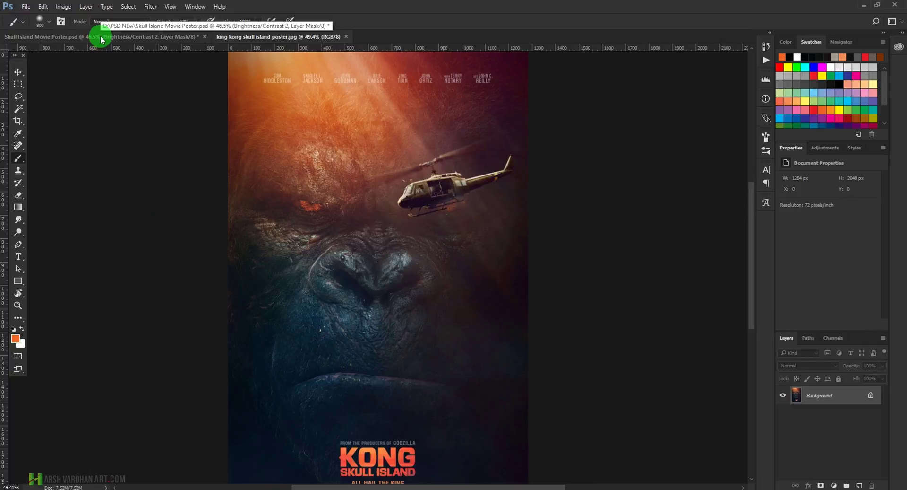
{"action": "left_click", "coordinate": [100, 40]}
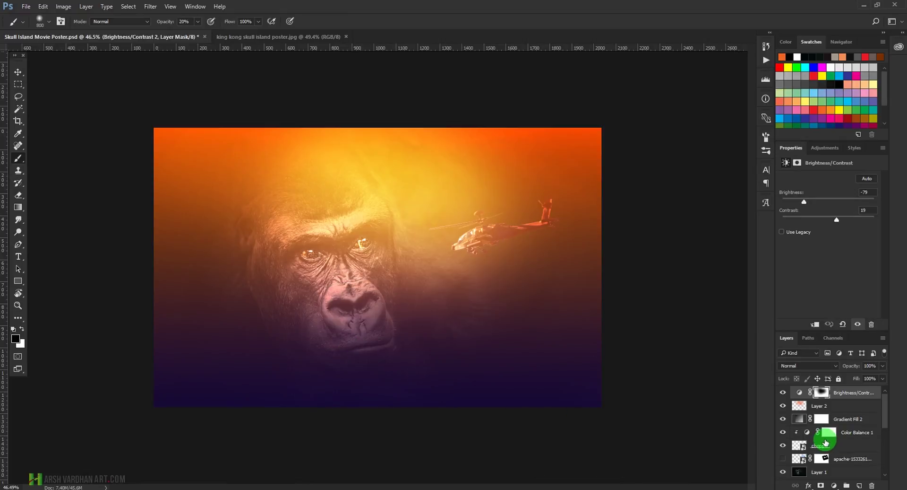
{"action": "left_click_drag", "start_coordinate": [823, 430], "coordinate": [802, 429]}
{"action": "left_click", "coordinate": [822, 419]}
{"action": "mouse_move", "coordinate": [256, 334]}
{"action": "left_mouse_down"}
{"action": "mouse_move", "coordinate": [346, 368]}
{"action": "mouse_move", "coordinate": [319, 355]}
{"action": "mouse_move", "coordinate": [323, 369]}
{"action": "mouse_move", "coordinate": [311, 354]}
{"action": "mouse_move", "coordinate": [426, 395]}
{"action": "mouse_move", "coordinate": [413, 361]}
{"action": "mouse_move", "coordinate": [612, 422]}
{"action": "mouse_move", "coordinate": [492, 376]}
{"action": "mouse_move", "coordinate": [711, 435]}
{"action": "mouse_move", "coordinate": [597, 422]}
{"action": "mouse_move", "coordinate": [241, 420]}
{"action": "mouse_move", "coordinate": [113, 403]}
{"action": "mouse_move", "coordinate": [237, 367]}
{"action": "mouse_move", "coordinate": [259, 340]}
{"action": "mouse_move", "coordinate": [457, 370]}
{"action": "mouse_move", "coordinate": [578, 370]}
{"action": "mouse_move", "coordinate": [547, 351]}
{"action": "mouse_move", "coordinate": [637, 442]}
{"action": "mouse_move", "coordinate": [523, 379]}
{"action": "mouse_move", "coordinate": [630, 422]}
{"action": "mouse_move", "coordinate": [739, 482]}
{"action": "mouse_move", "coordinate": [885, 445]}
{"action": "left_mouse_up"}
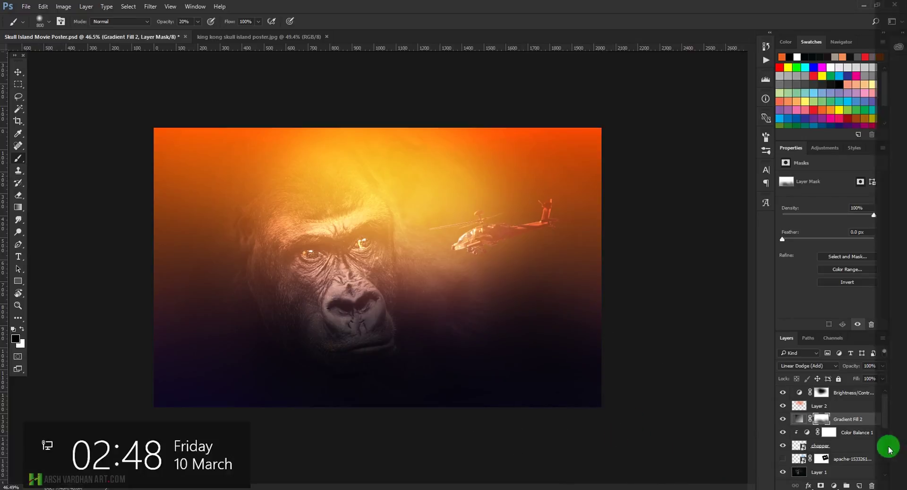
Stamp all visible layers into a new merged layer above the Brightness/Contrast adjustment
{"action": "left_click", "coordinate": [805, 397]}
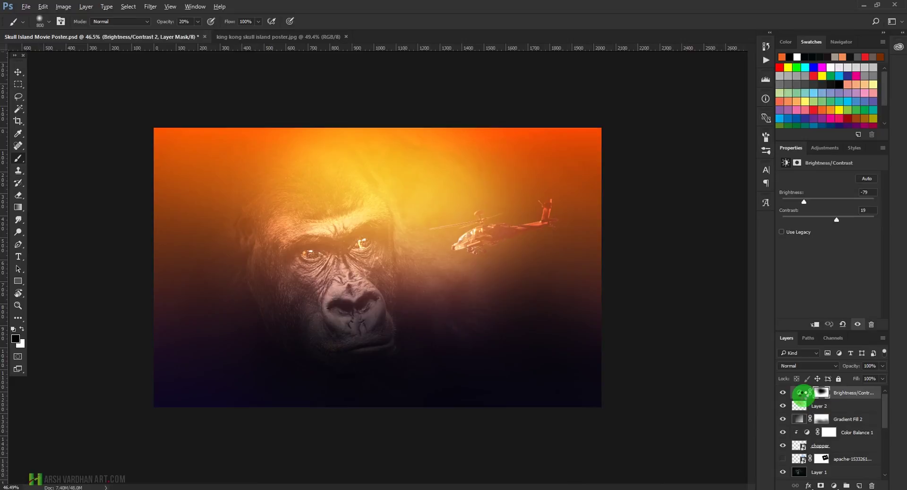
{"action": "key", "text": "ctrl+shift+alt+n"}
{"action": "key", "text": "ctrl+shift+alt+e"}
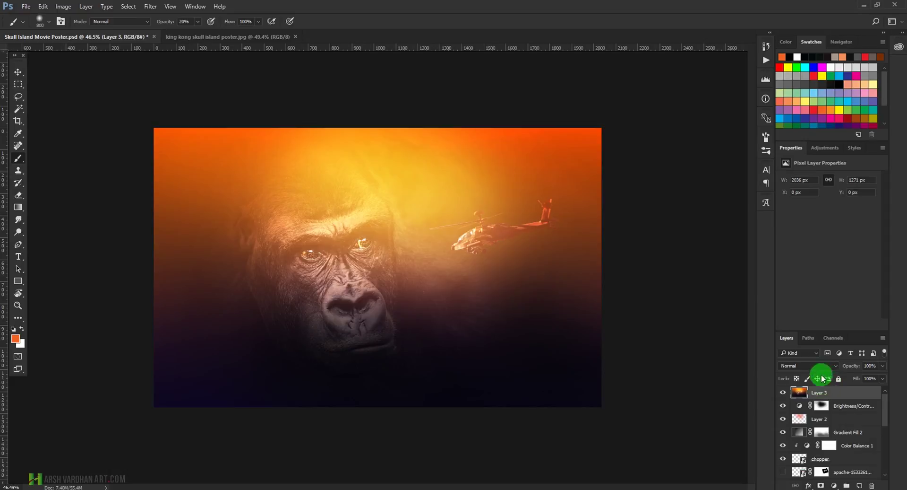
Add a Gradient Map adjustment layer above the merged layer using the Violet, Orange preset
{"action": "left_click", "coordinate": [835, 486]}
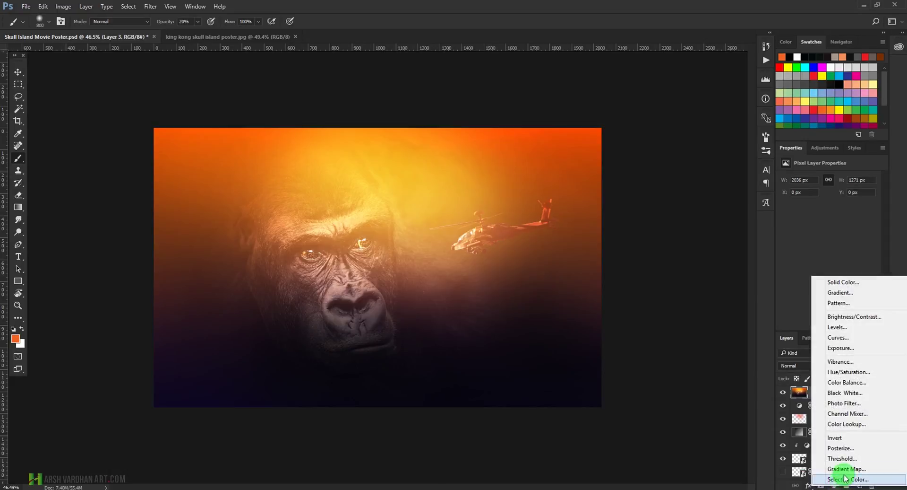
{"action": "left_click", "coordinate": [822, 472]}
{"action": "left_click", "coordinate": [796, 183]}
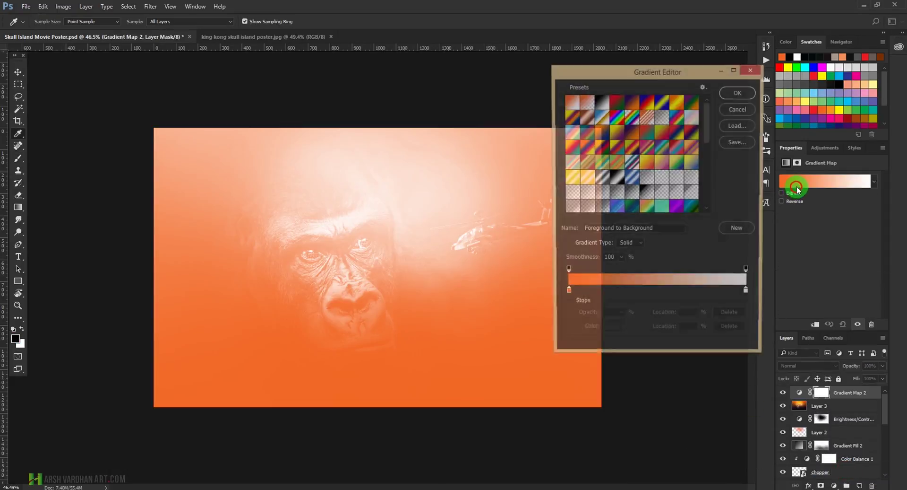
{"action": "left_click", "coordinate": [630, 102]}
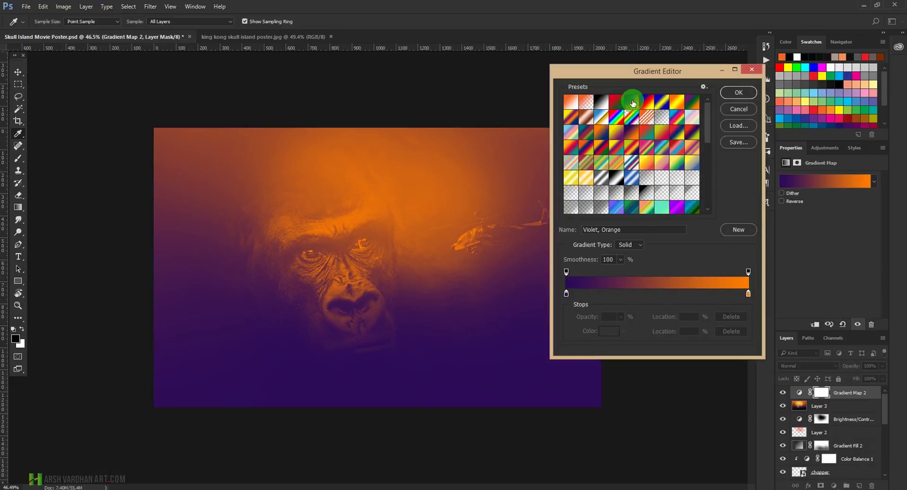
{"action": "left_click", "coordinate": [733, 94]}
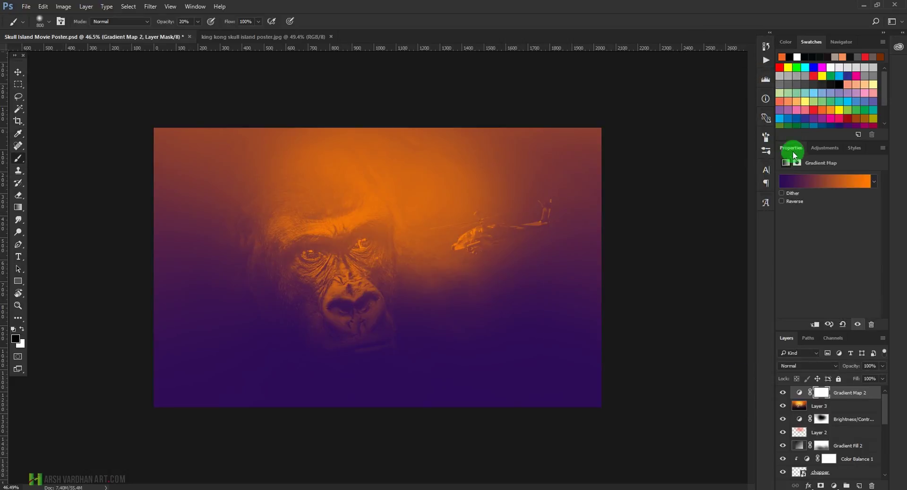
{"action": "left_click", "coordinate": [803, 185]}
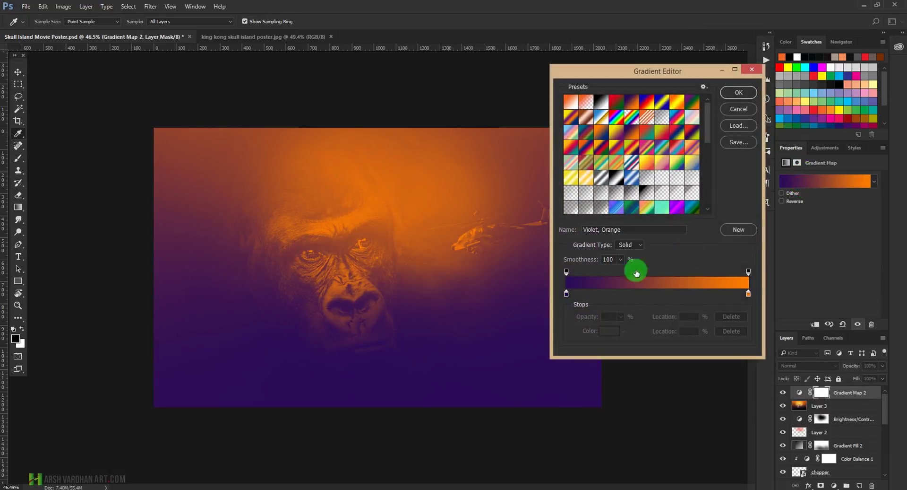
{"action": "left_click", "coordinate": [733, 94]}
{"action": "key", "text": "b"}
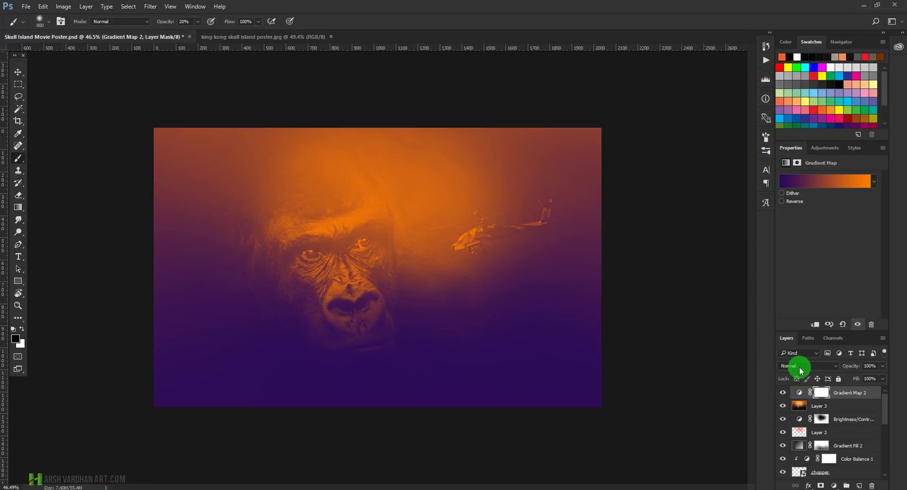
Try Overlay against Soft Light on the Gradient Map layer, settle on Soft Light and set its opacity to 54%
{"action": "left_click", "coordinate": [799, 392]}
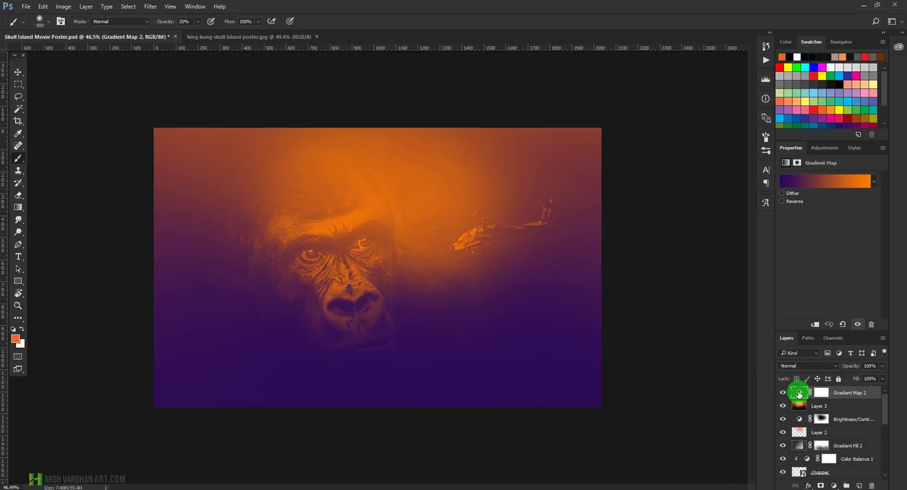
{"action": "left_click", "coordinate": [819, 368]}
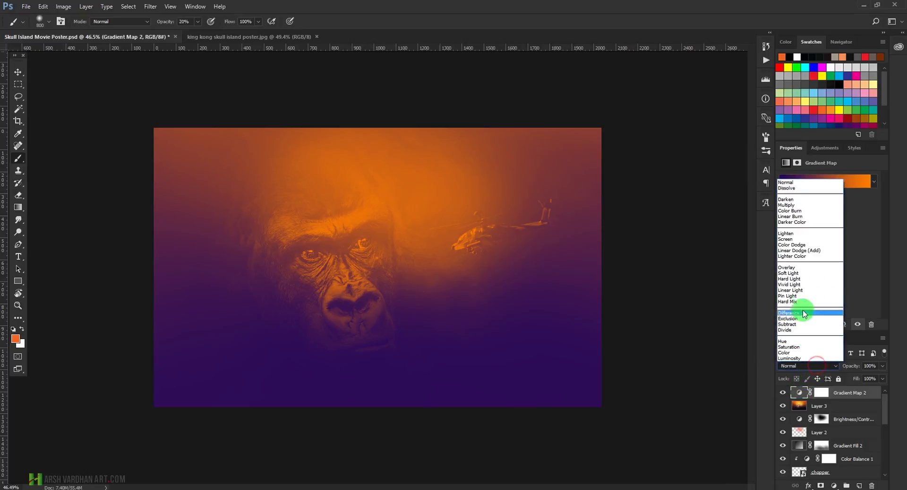
{"action": "left_click", "coordinate": [804, 271]}
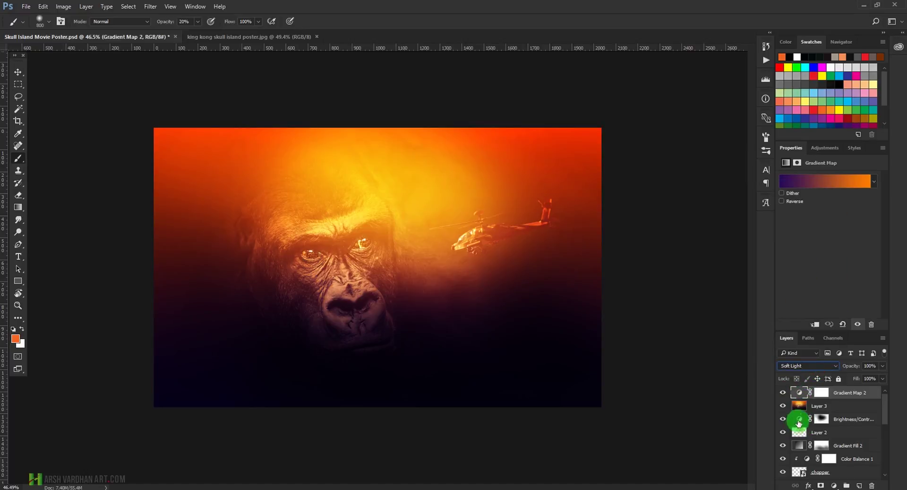
{"action": "left_click", "coordinate": [809, 368]}
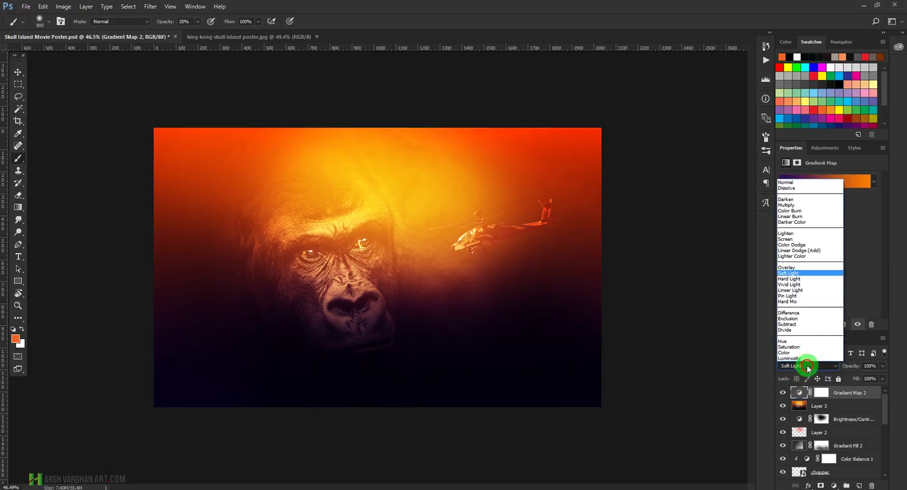
{"action": "left_click", "coordinate": [808, 268]}
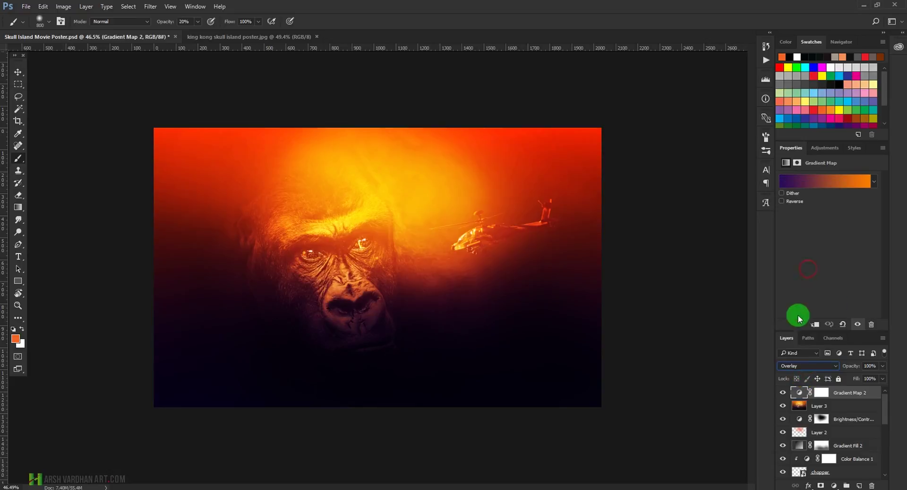
{"action": "left_click", "coordinate": [792, 367]}
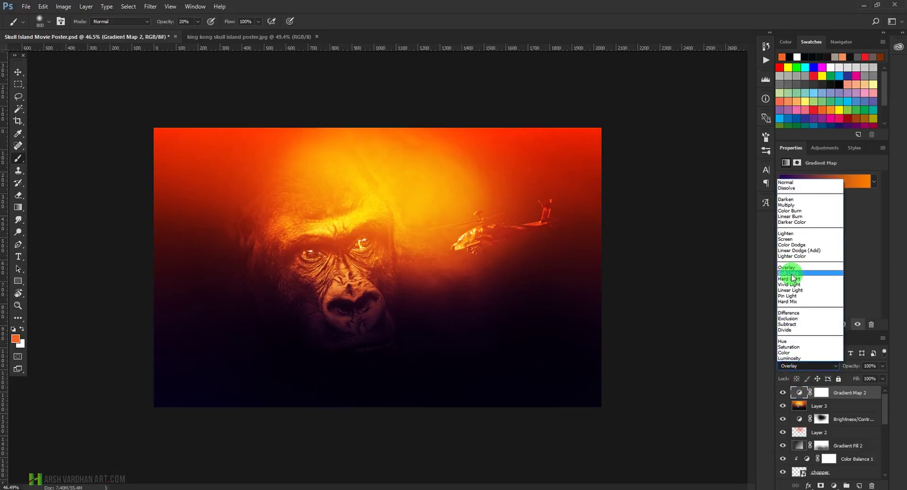
{"action": "left_click", "coordinate": [794, 278]}
{"action": "left_click", "coordinate": [883, 366]}
{"action": "left_click_drag", "start_coordinate": [858, 378], "coordinate": [859, 378]}
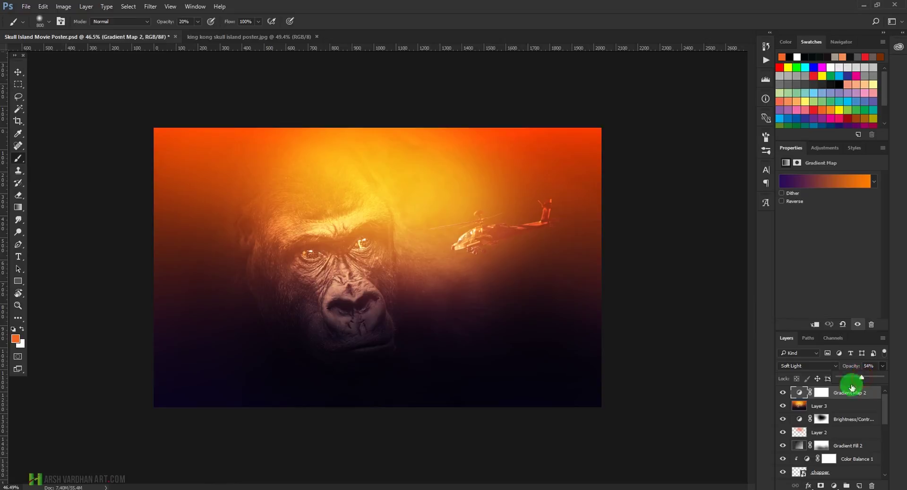
Paint black at 20% opacity on the Gradient Map mask over the gorilla's lower face
{"action": "left_click", "coordinate": [822, 392]}
{"action": "key", "text": "d"}
{"action": "mouse_move", "coordinate": [344, 319]}
{"action": "left_mouse_down"}
{"action": "mouse_move", "coordinate": [350, 341]}
{"action": "mouse_move", "coordinate": [374, 335]}
{"action": "mouse_move", "coordinate": [351, 303]}
{"action": "mouse_move", "coordinate": [328, 324]}
{"action": "left_mouse_up"}
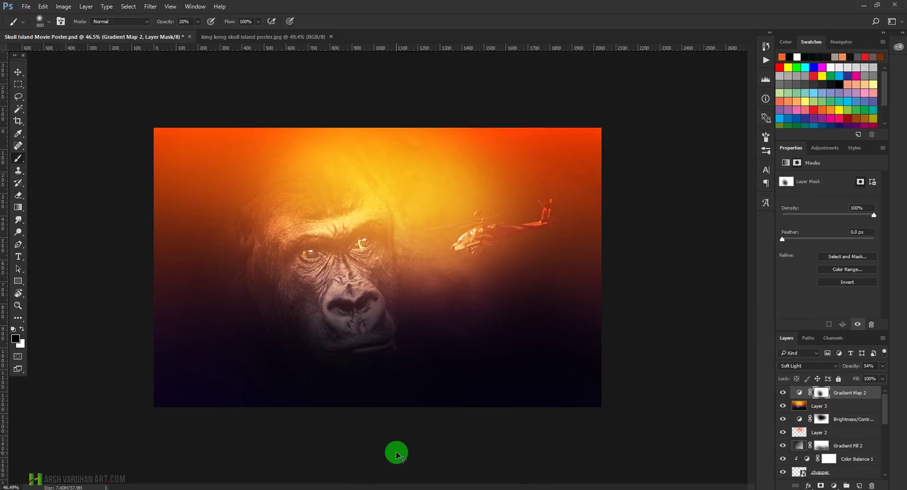
Paint white on the Gradient Map mask along the poster's lower edge beneath the gorilla to restore the effect there
{"action": "key", "text": "x"}
{"action": "left_click", "coordinate": [317, 394]}
{"action": "left_click", "coordinate": [310, 408]}
{"action": "left_click", "coordinate": [367, 418]}
{"action": "left_click", "coordinate": [324, 421]}
{"action": "left_click", "coordinate": [261, 413]}
{"action": "left_click", "coordinate": [205, 398]}
{"action": "left_click", "coordinate": [340, 412]}
{"action": "left_click", "coordinate": [395, 428]}
{"action": "left_click", "coordinate": [350, 433]}
{"action": "left_click", "coordinate": [314, 437]}
{"action": "left_click", "coordinate": [241, 416]}
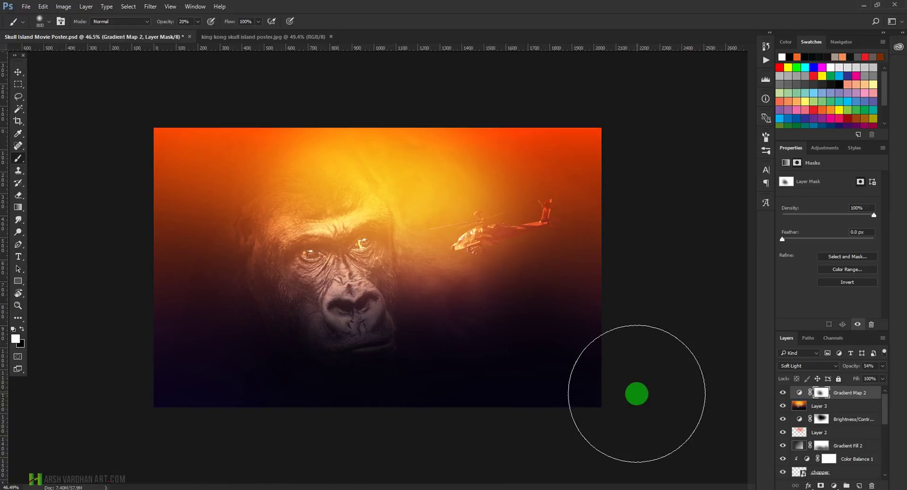
Add a new layer above the Gradient Map in Soft Light mode and paint dark purple across the sky around the helicopter
{"action": "left_click", "coordinate": [799, 392]}
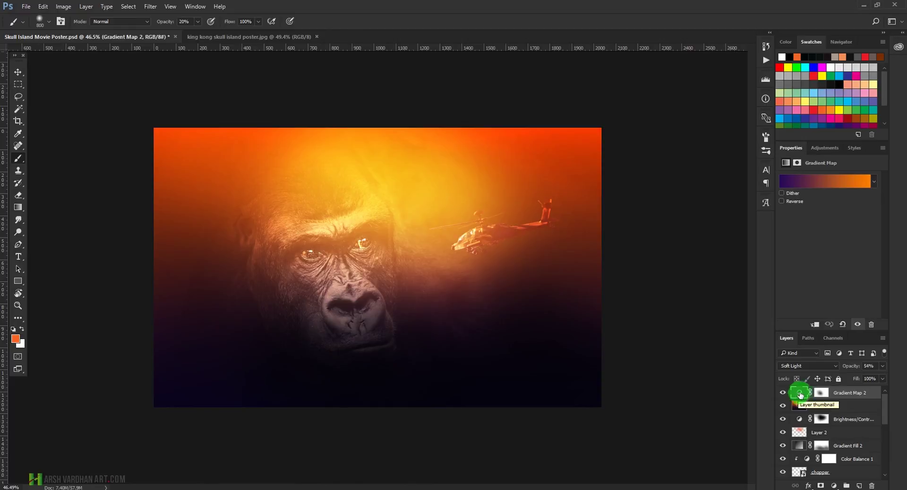
{"action": "left_click", "coordinate": [860, 485]}
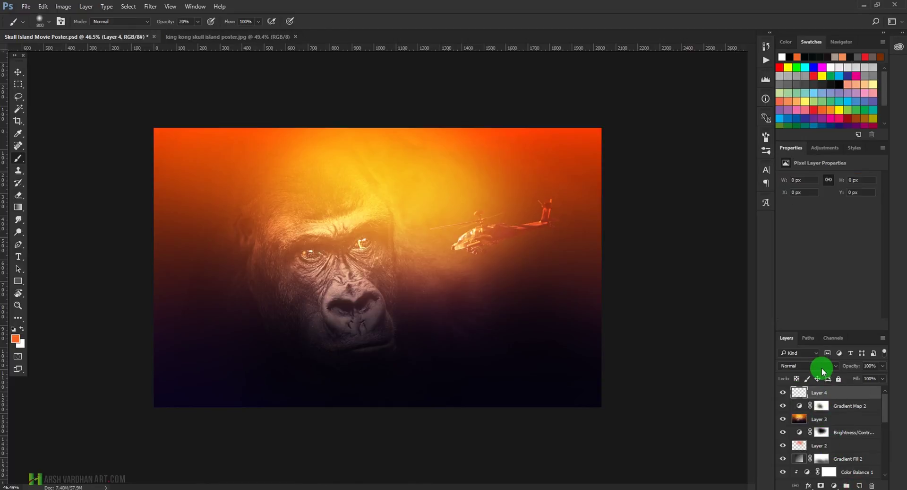
{"action": "left_click", "coordinate": [822, 366]}
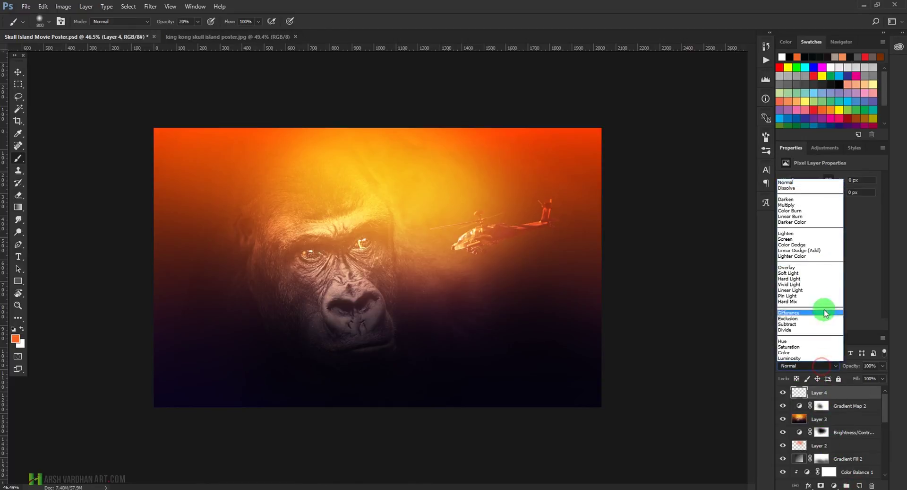
{"action": "left_click", "coordinate": [811, 274]}
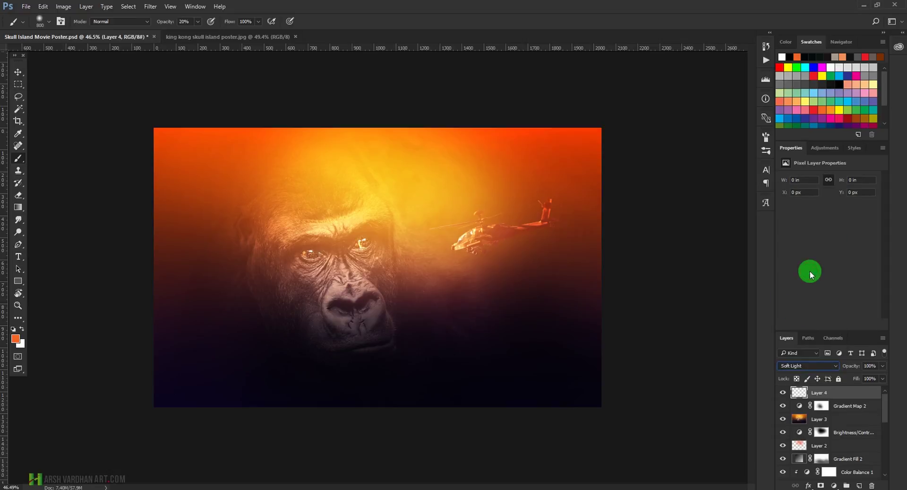
{"action": "left_click", "coordinate": [854, 126]}
{"action": "scroll", "coordinate": [810, 125], "scroll_direction": "down", "scroll_amount": 1}
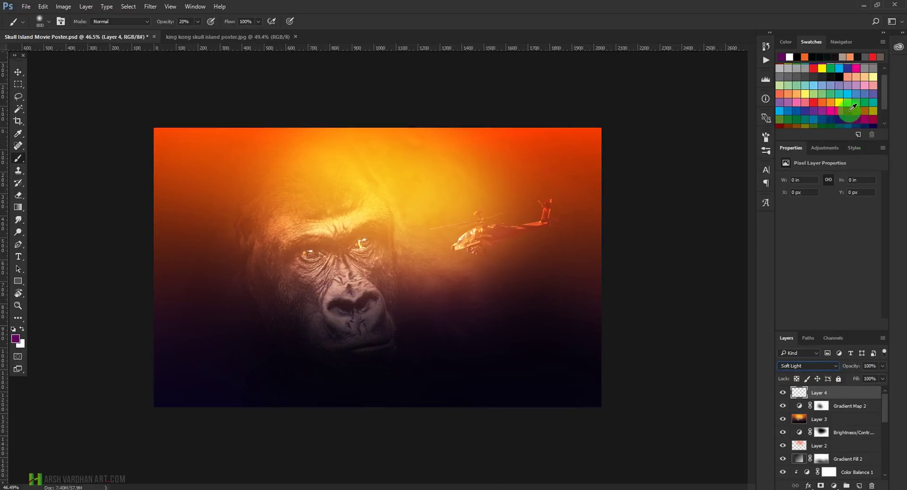
{"action": "mouse_move", "coordinate": [514, 141]}
{"action": "left_mouse_down"}
{"action": "mouse_move", "coordinate": [549, 162]}
{"action": "mouse_move", "coordinate": [559, 231]}
{"action": "left_mouse_up"}
Set the painted layer's blend mode to Linear Dodge (Add) and paint pink over the sky around and beyond the helicopter
{"action": "left_click", "coordinate": [797, 102]}
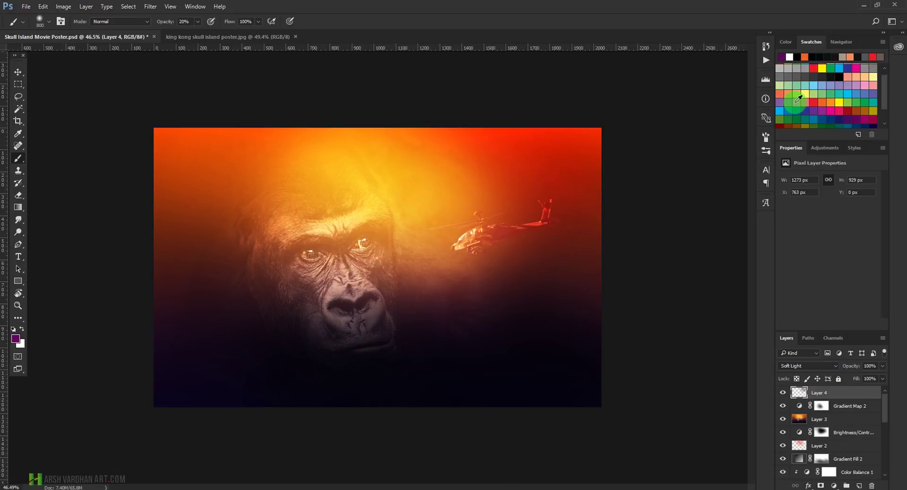
{"action": "left_click", "coordinate": [809, 366]}
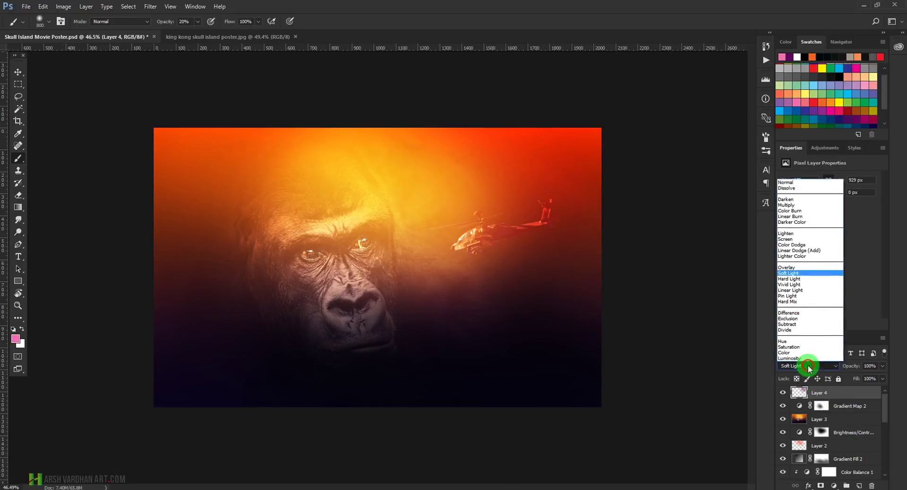
{"action": "left_click", "coordinate": [797, 250]}
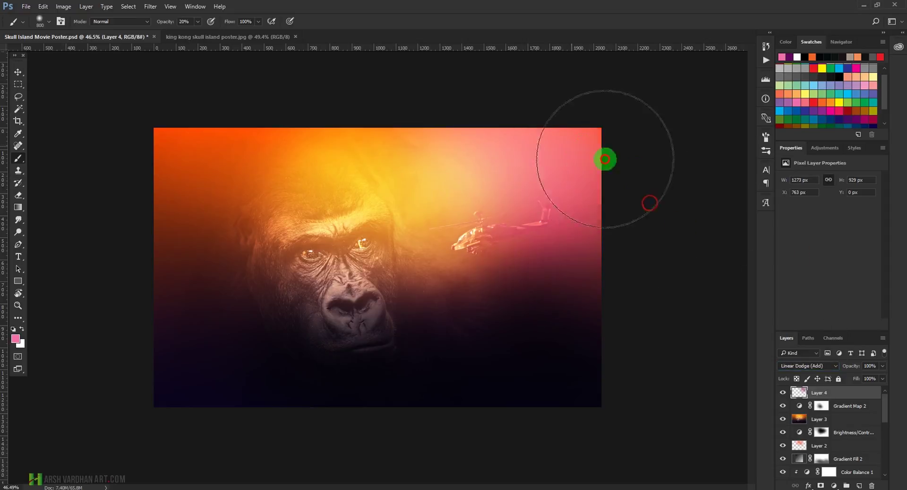
{"action": "left_click_drag", "start_coordinate": [650, 203], "coordinate": [693, 265]}
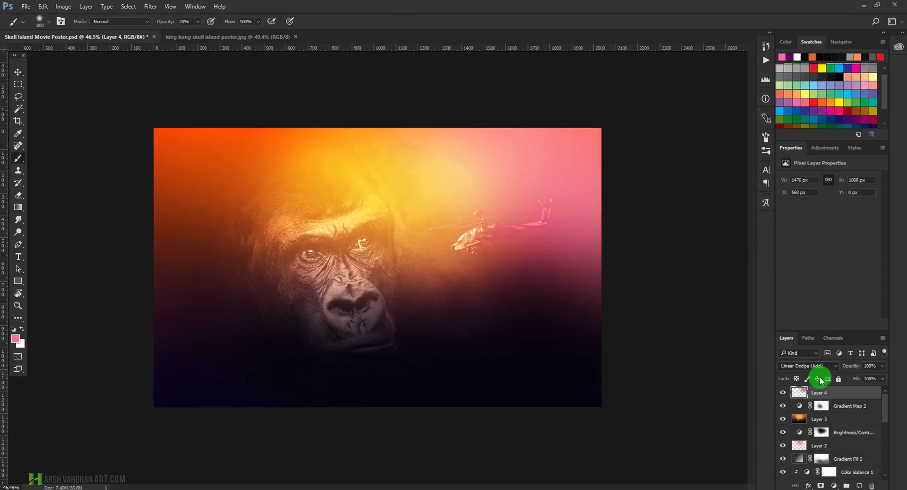
Reduce the pink glow layer's opacity to 54% and save the poster file
{"action": "left_click", "coordinate": [882, 366]}
{"action": "left_click", "coordinate": [860, 377]}
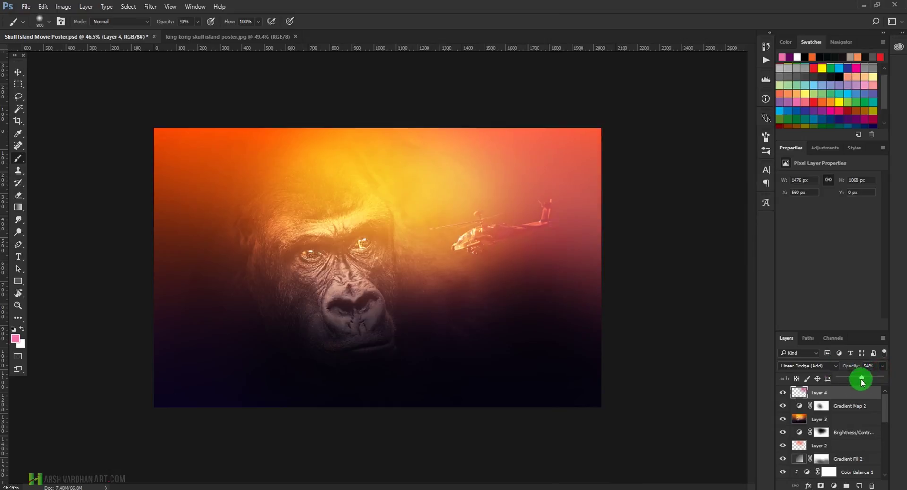
{"action": "left_click", "coordinate": [800, 392]}
{"action": "key", "text": "ctrl+s"}
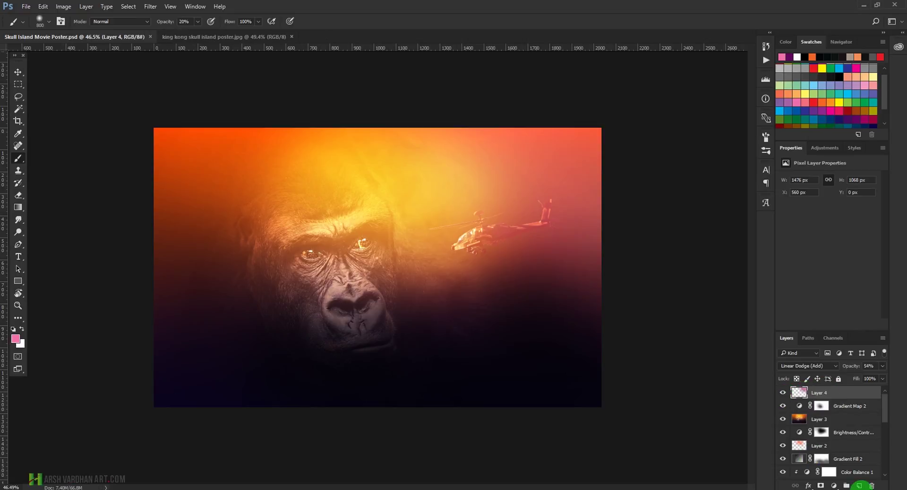
Add a Curves adjustment layer at the top of the layer stack
{"action": "left_click", "coordinate": [823, 148]}
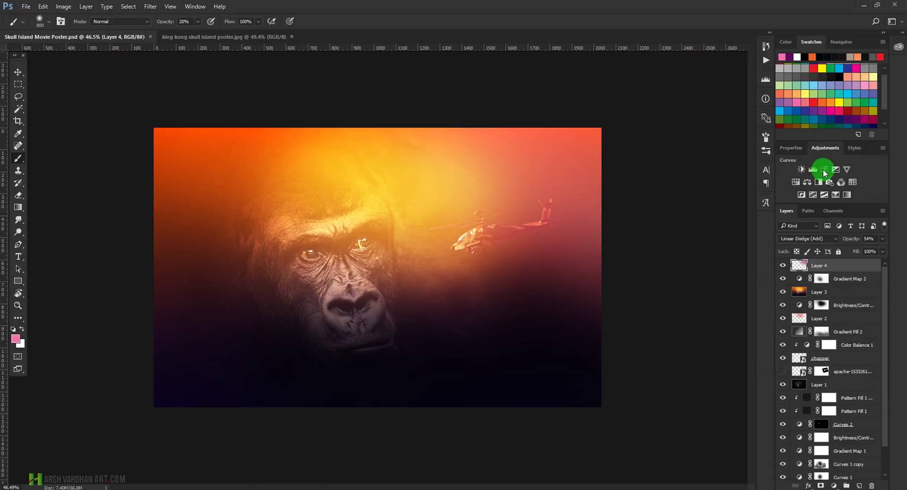
{"action": "left_click", "coordinate": [824, 170]}
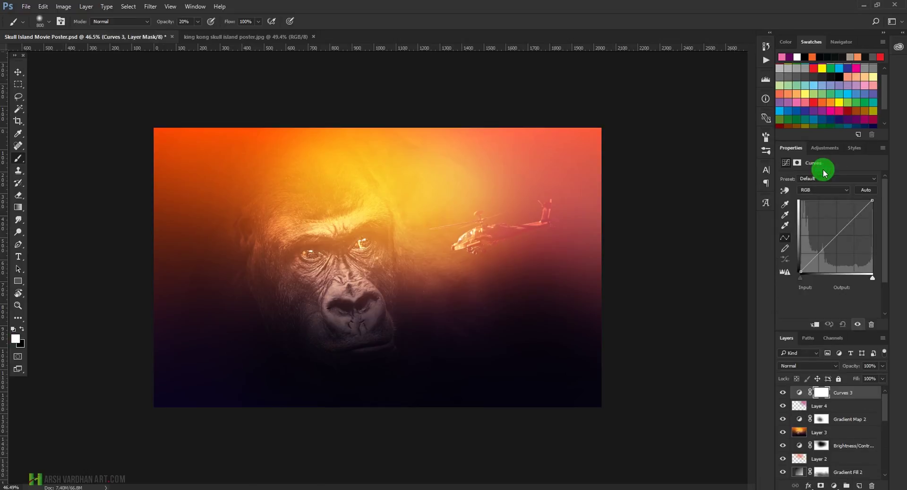
Outline six light rays fanning out from the canvas's upper-left corner as one Polygonal Lasso selection, using the king kong skull island poster as reference
{"action": "left_click", "coordinate": [17, 99]}
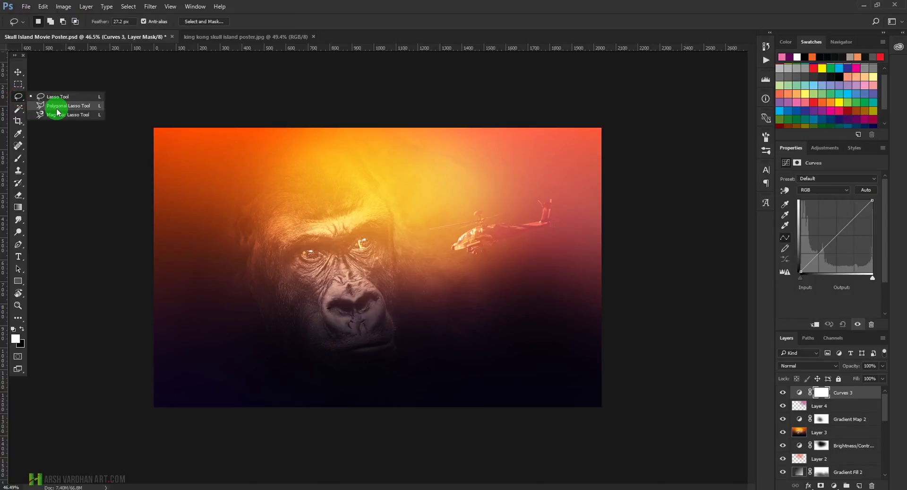
{"action": "left_click", "coordinate": [57, 107]}
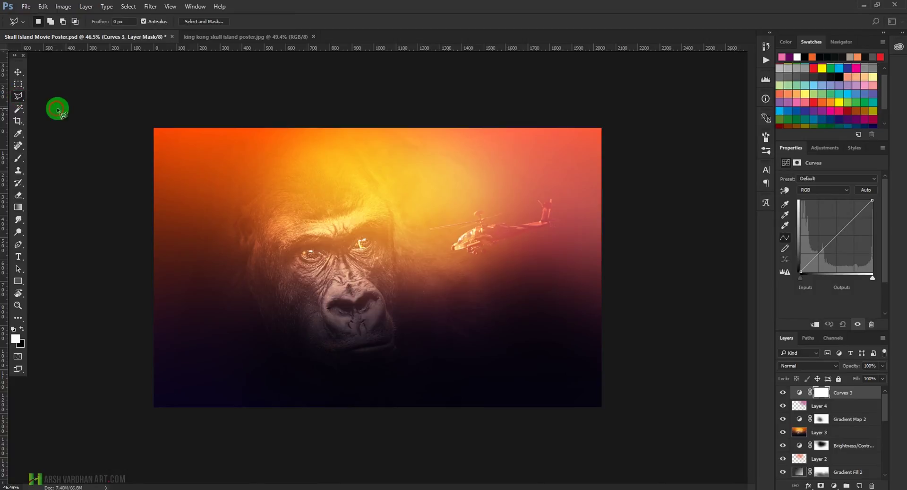
{"action": "left_click", "coordinate": [228, 38]}
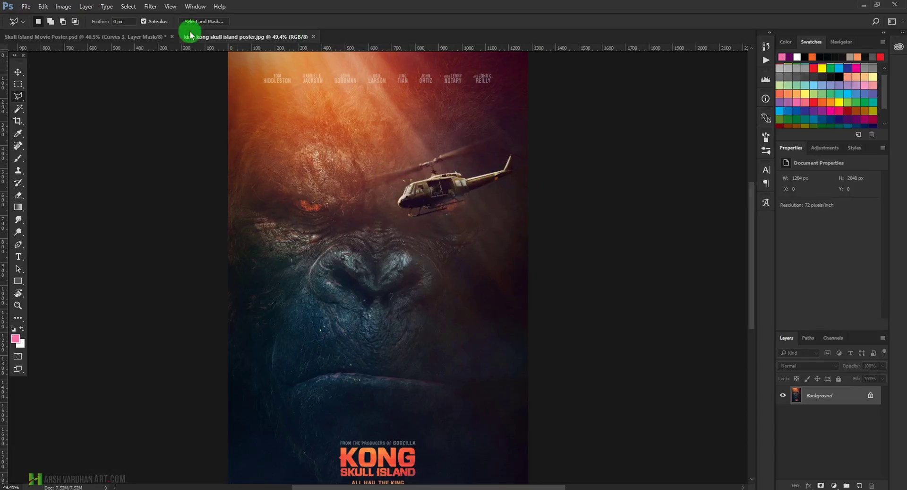
{"action": "left_click", "coordinate": [116, 36]}
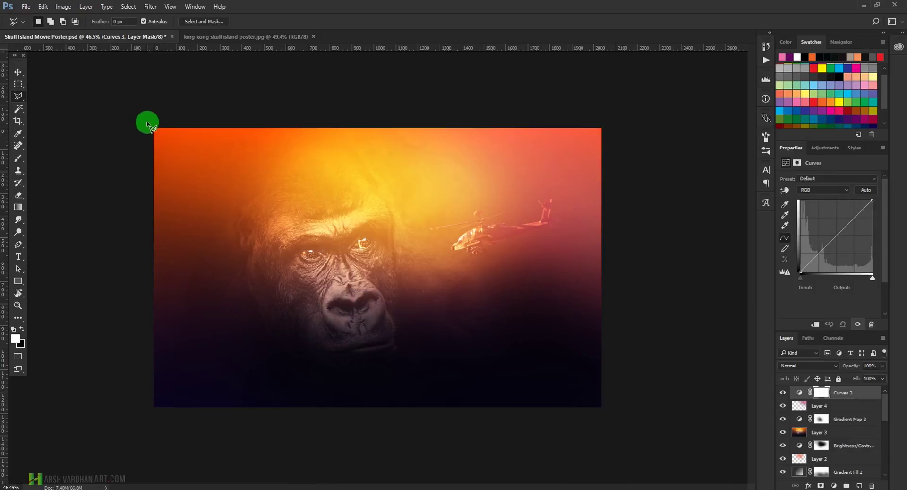
{"action": "left_click", "coordinate": [148, 122]}
{"action": "left_click", "coordinate": [397, 414]}
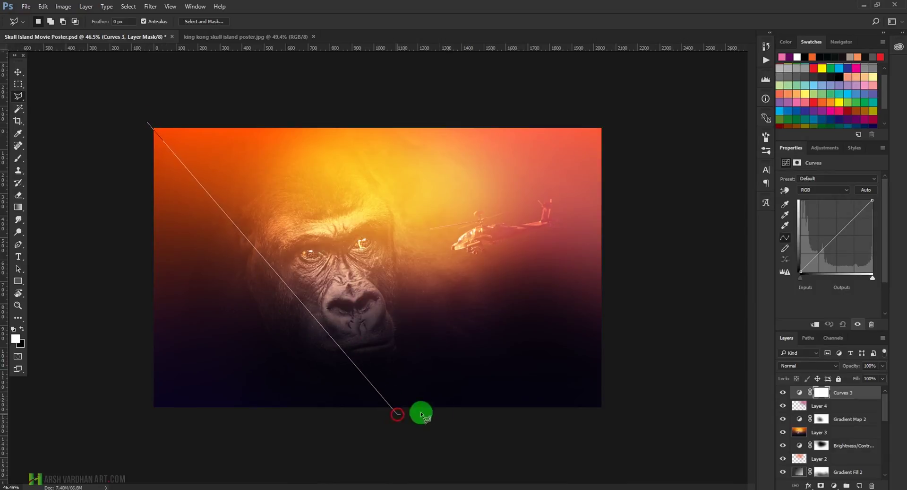
{"action": "left_click", "coordinate": [483, 403]}
{"action": "left_click", "coordinate": [136, 101]}
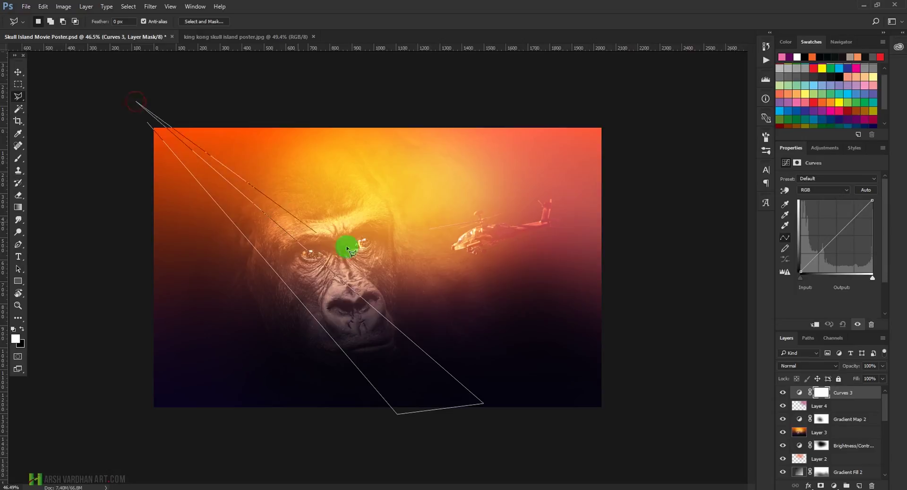
{"action": "left_click", "coordinate": [531, 421]}
{"action": "left_click", "coordinate": [602, 403]}
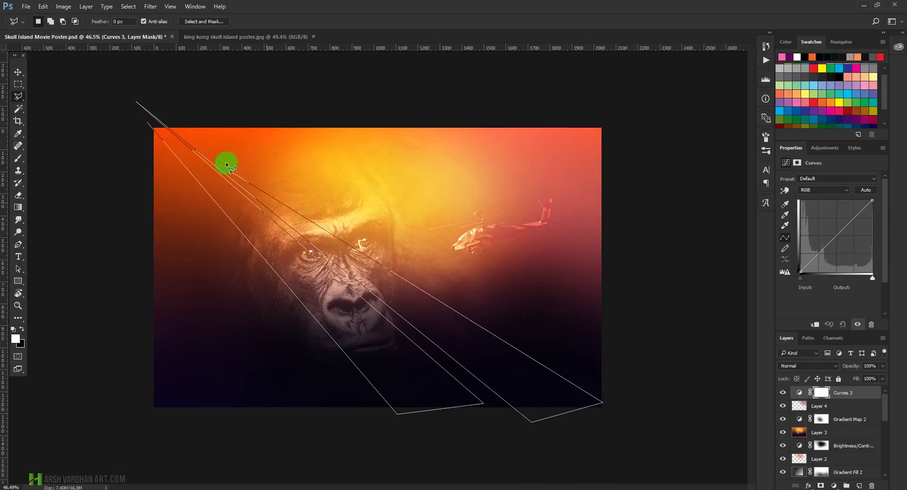
{"action": "left_click", "coordinate": [155, 103]}
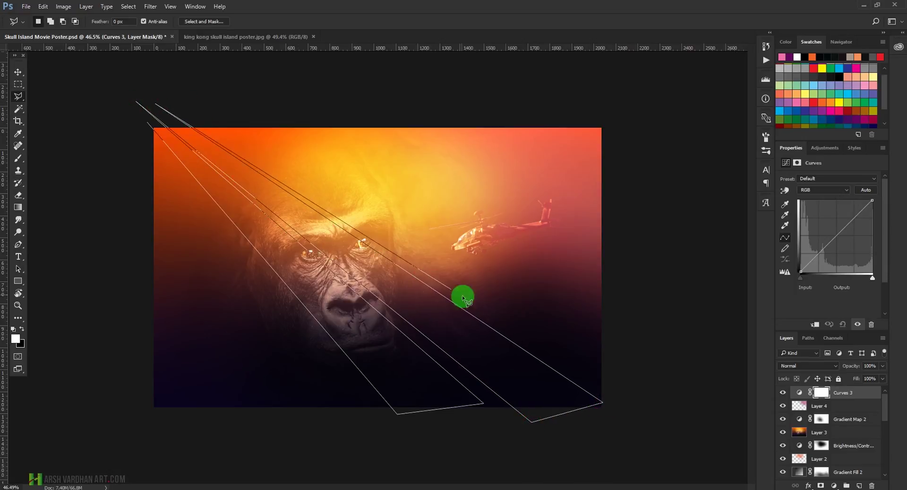
{"action": "left_click", "coordinate": [512, 326]}
{"action": "left_click", "coordinate": [622, 326]}
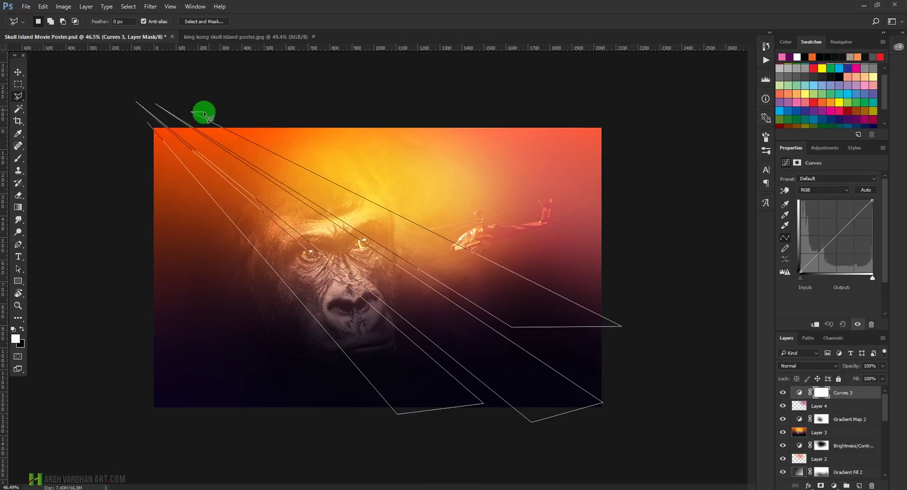
{"action": "left_click", "coordinate": [619, 291]}
{"action": "left_click", "coordinate": [636, 268]}
{"action": "left_click", "coordinate": [234, 119]}
{"action": "left_click", "coordinate": [635, 250]}
{"action": "left_click", "coordinate": [631, 230]}
{"action": "left_click", "coordinate": [261, 121]}
{"action": "left_click", "coordinate": [632, 216]}
{"action": "left_click", "coordinate": [644, 198]}
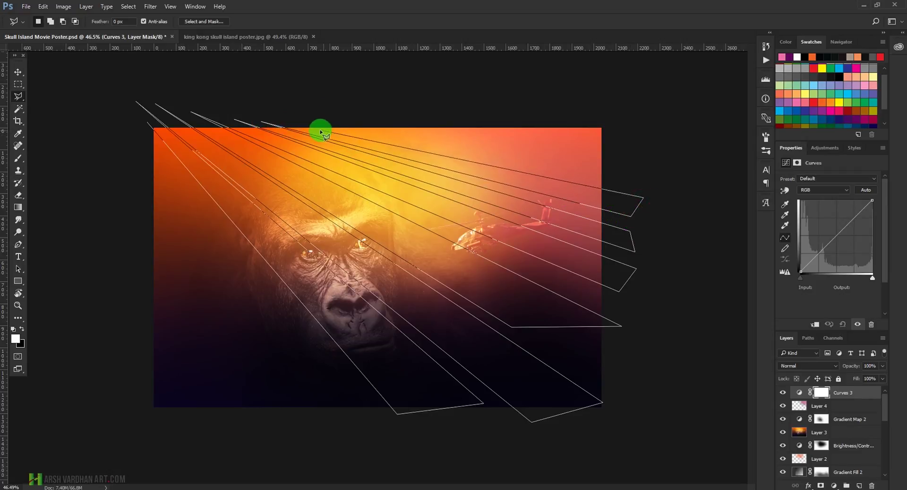
{"action": "left_click", "coordinate": [144, 113]}
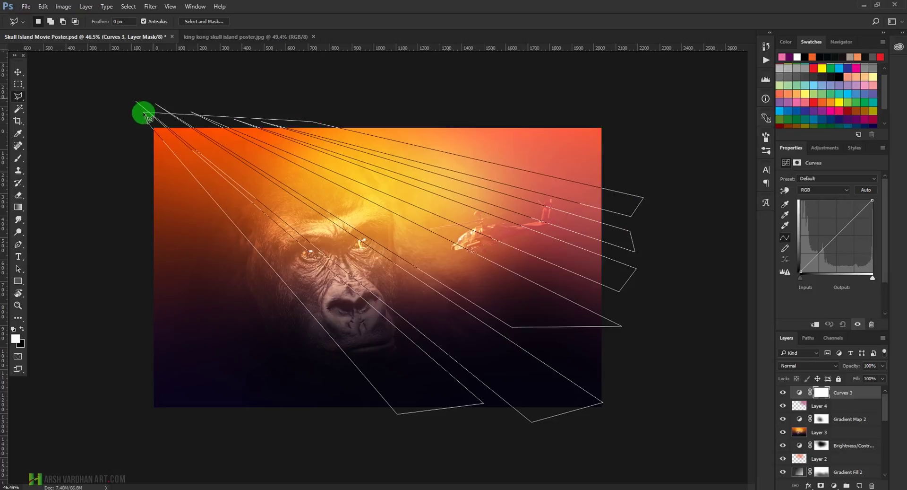
{"action": "left_click", "coordinate": [147, 124]}
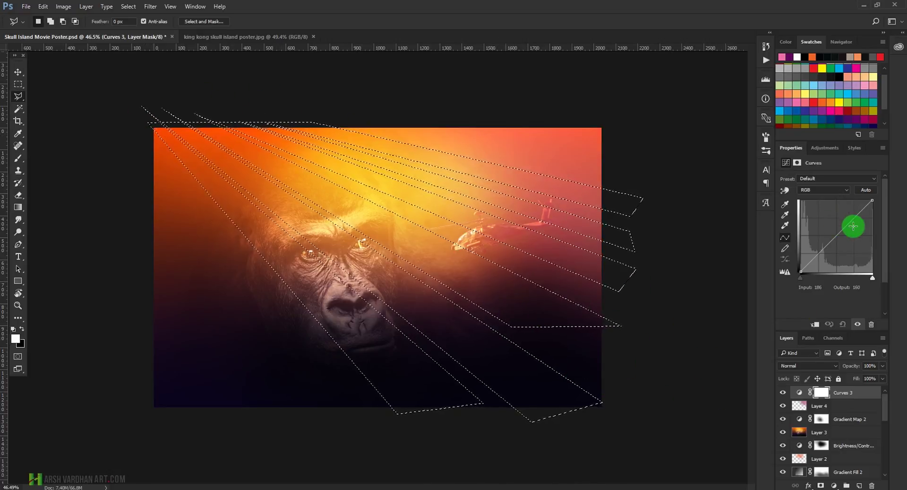
Raise the Curves 3 midtones to input 142, output 205, and mask the adjustment so it brightens only the selected rays, then deselect
{"action": "left_click", "coordinate": [18, 72]}
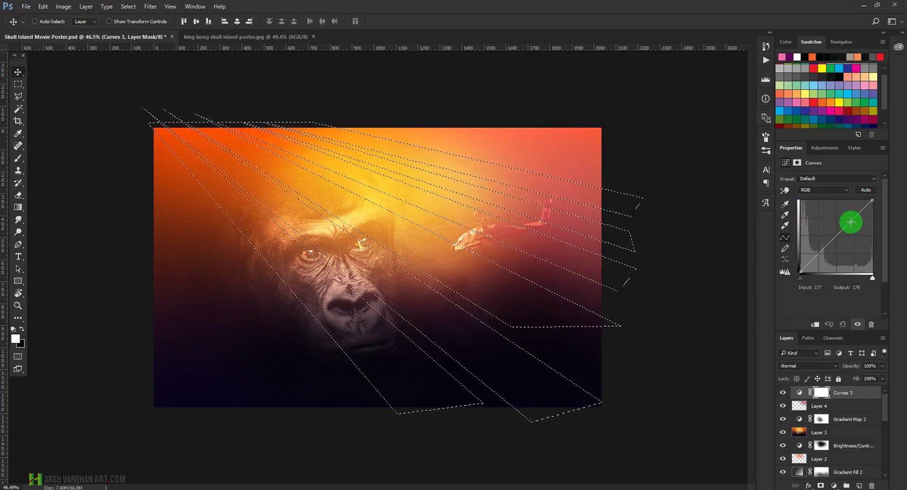
{"action": "left_click_drag", "start_coordinate": [851, 221], "coordinate": [841, 214]}
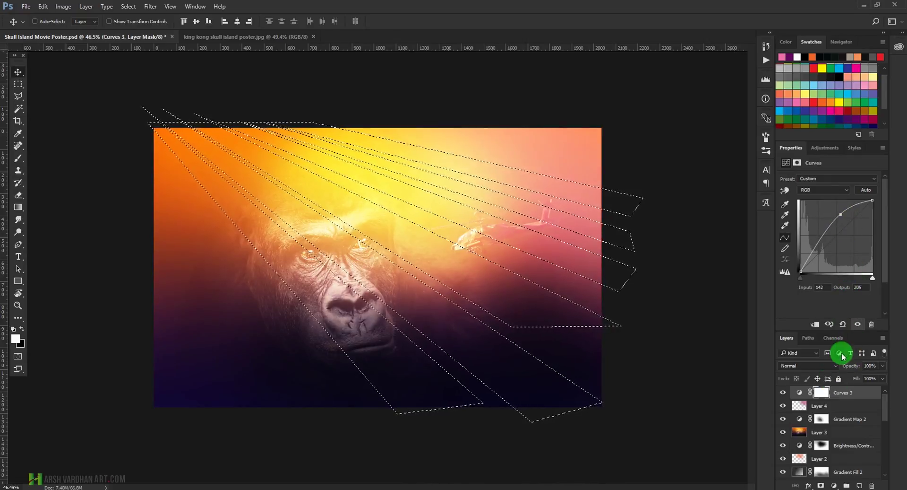
{"action": "left_click", "coordinate": [822, 392]}
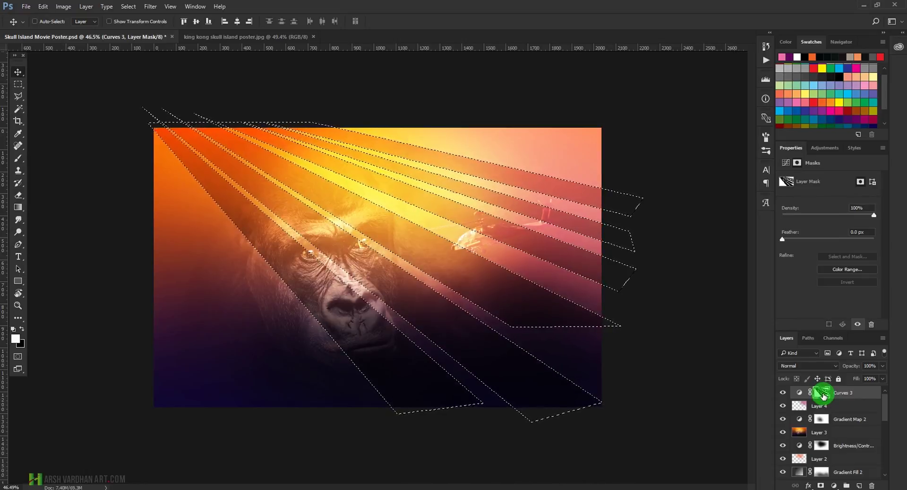
{"action": "key", "text": "ctrl+d"}
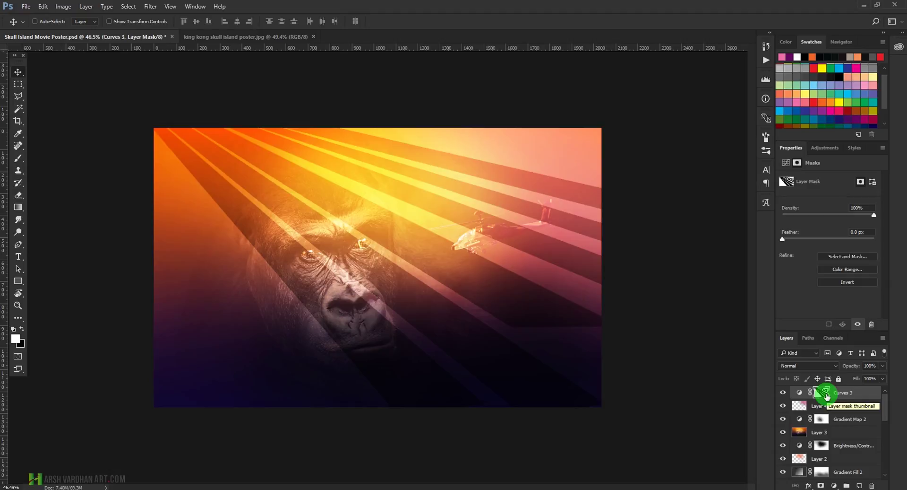
{"action": "key", "text": "ctrl+i"}
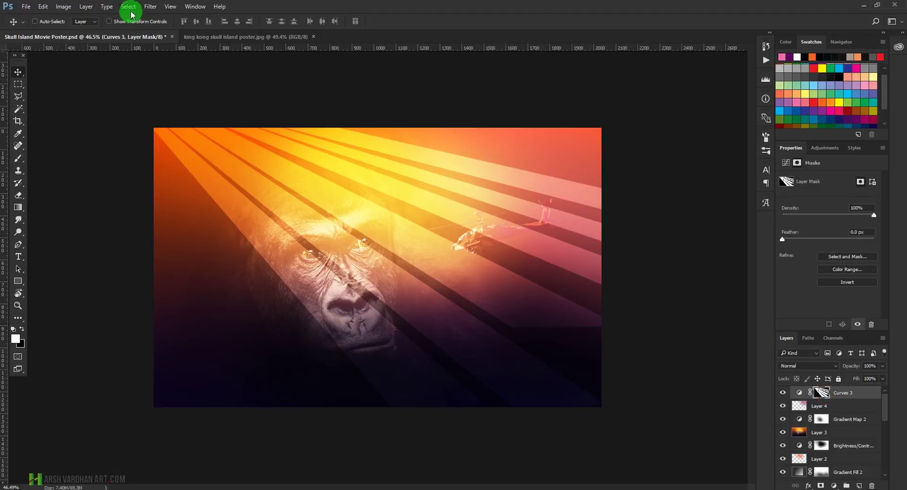
Soften the ray edges on the Curves 3 layer mask with a Gaussian Blur of 12.5 pixels radius
{"action": "left_click", "coordinate": [149, 7]}
{"action": "mouse_move", "coordinate": [158, 111]}
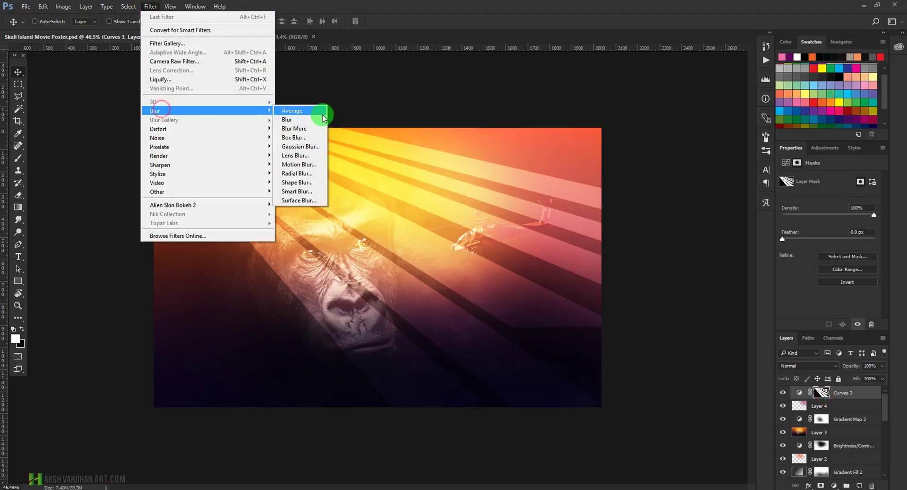
{"action": "left_click", "coordinate": [300, 146]}
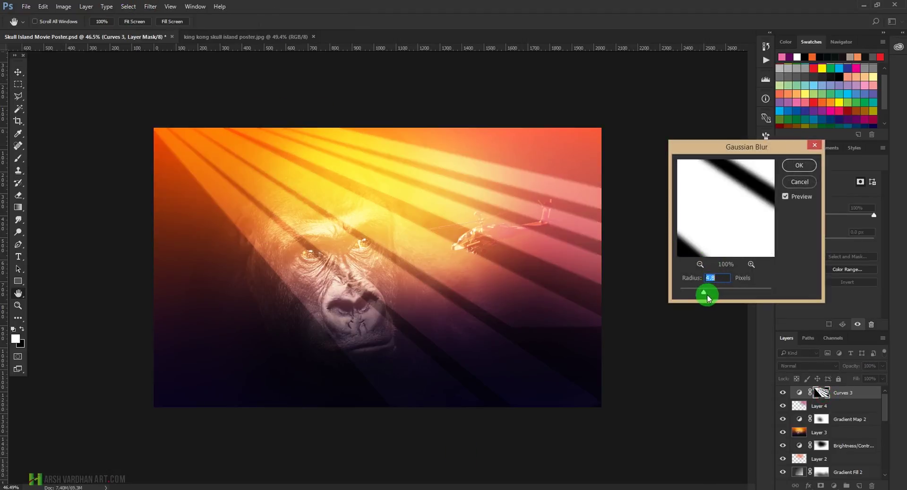
{"action": "left_click_drag", "start_coordinate": [705, 294], "coordinate": [712, 295]}
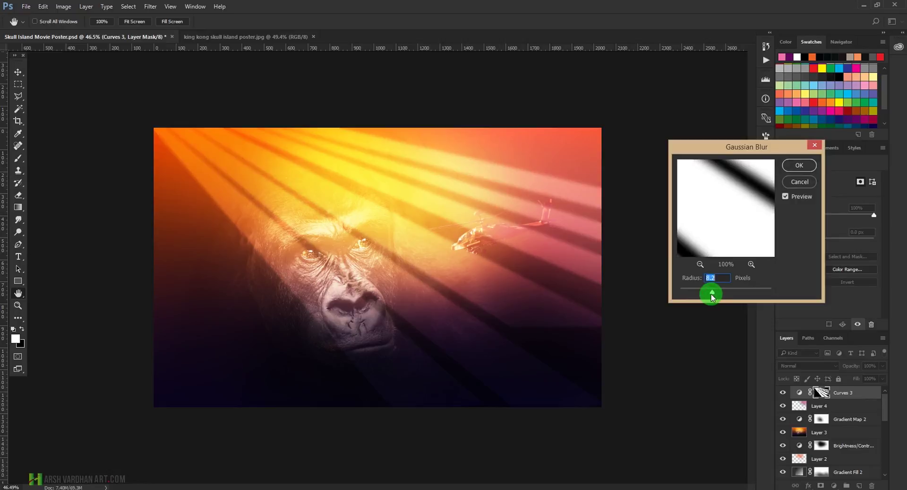
{"action": "left_click_drag", "start_coordinate": [715, 293], "coordinate": [722, 296]}
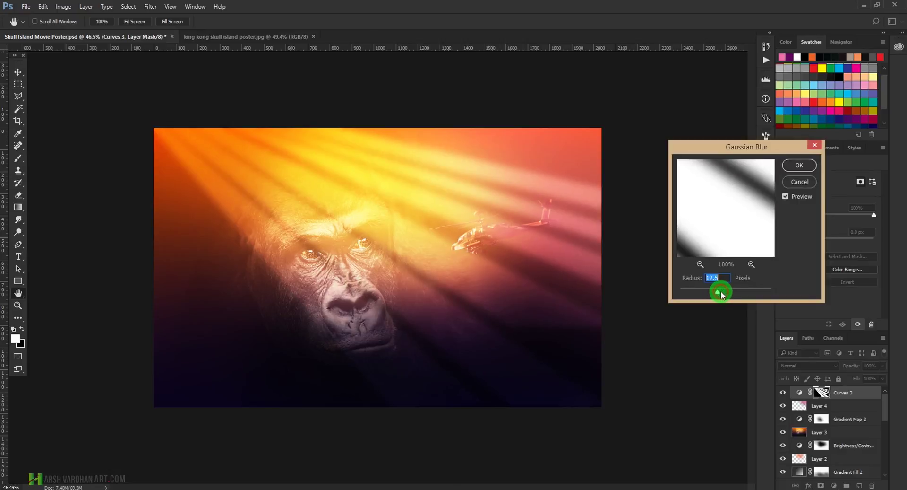
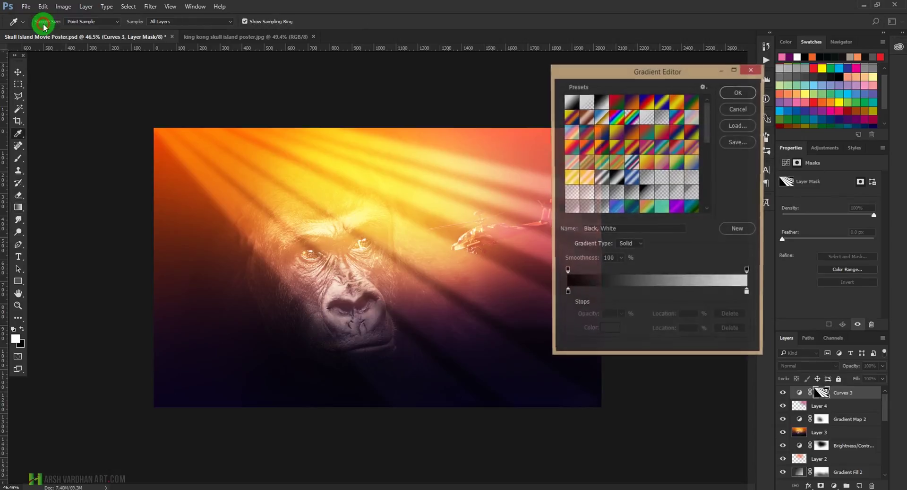
Try to fade the rays toward the canvas's lower-right corner with a black-to-white linear gradient on the Curves 3 mask
{"action": "left_click", "coordinate": [740, 92]}
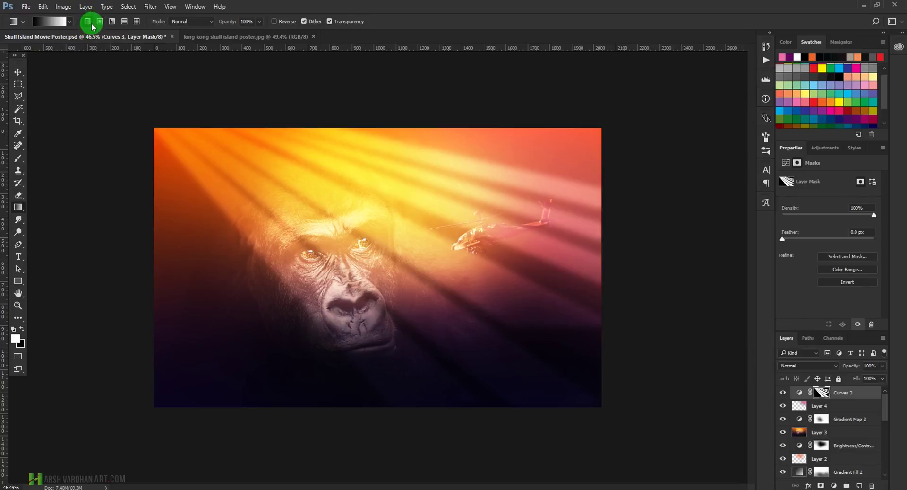
{"action": "left_click_drag", "start_coordinate": [520, 405], "coordinate": [322, 214]}
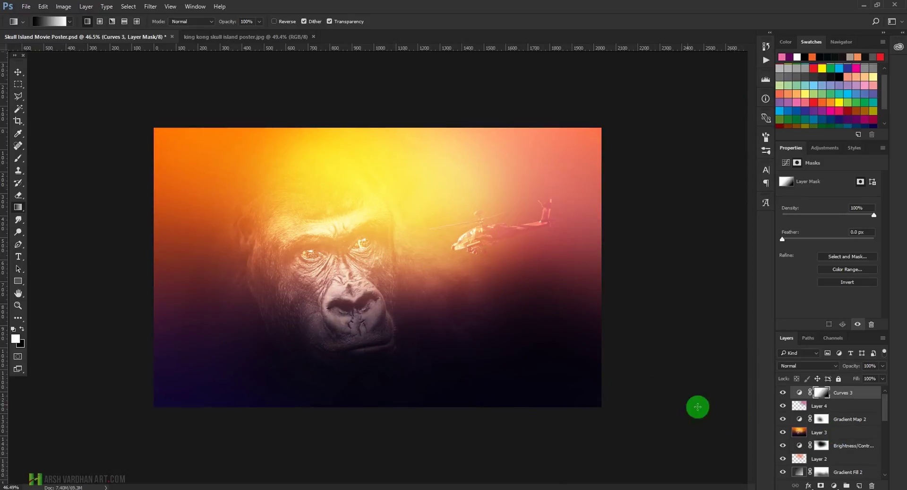
{"action": "key", "text": "ctrl+z"}
{"action": "left_click_drag", "start_coordinate": [654, 407], "coordinate": [489, 311]}
{"action": "key", "text": "ctrl+z"}
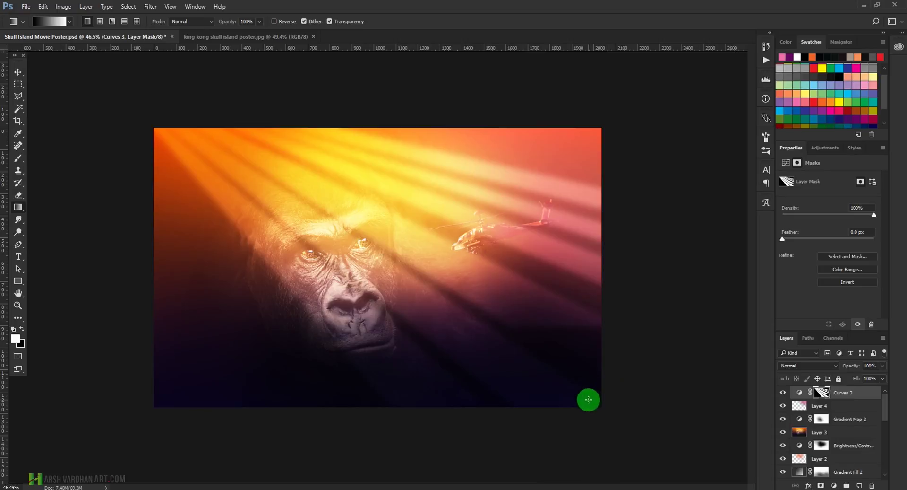
{"action": "left_click_drag", "start_coordinate": [582, 397], "coordinate": [465, 314]}
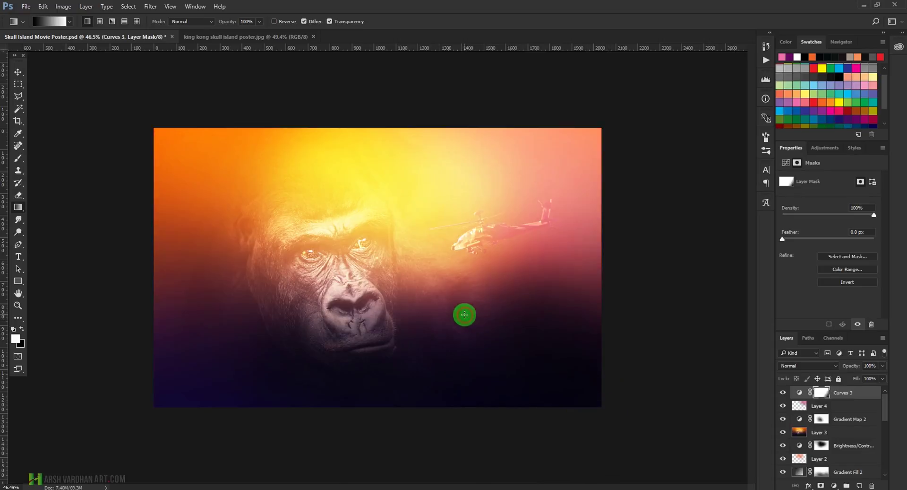
{"action": "key", "text": "ctrl+z"}
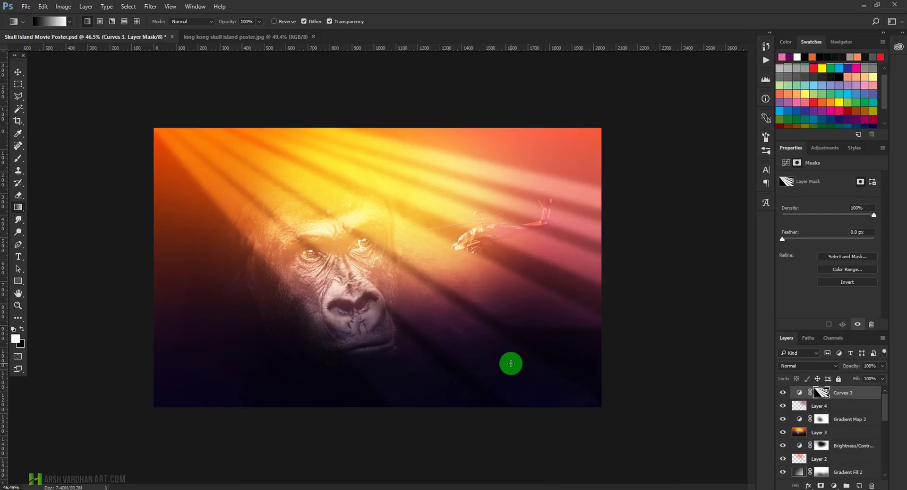
Paint black with the soft brush on the Curves 3 mask to fade the rays along the poster's lower area and right edge
{"action": "key", "text": "b"}
{"action": "left_click", "coordinate": [323, 396]}
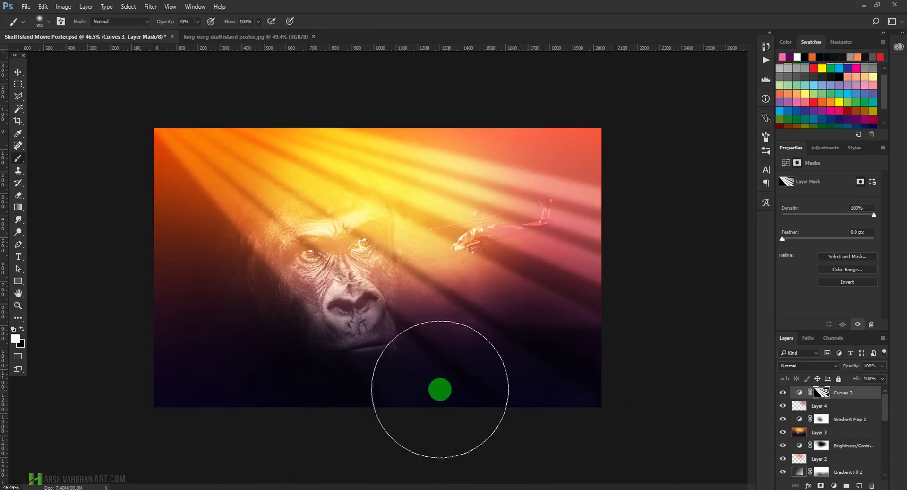
{"action": "key", "text": "x"}
{"action": "left_click", "coordinate": [397, 391]}
{"action": "left_click", "coordinate": [441, 363]}
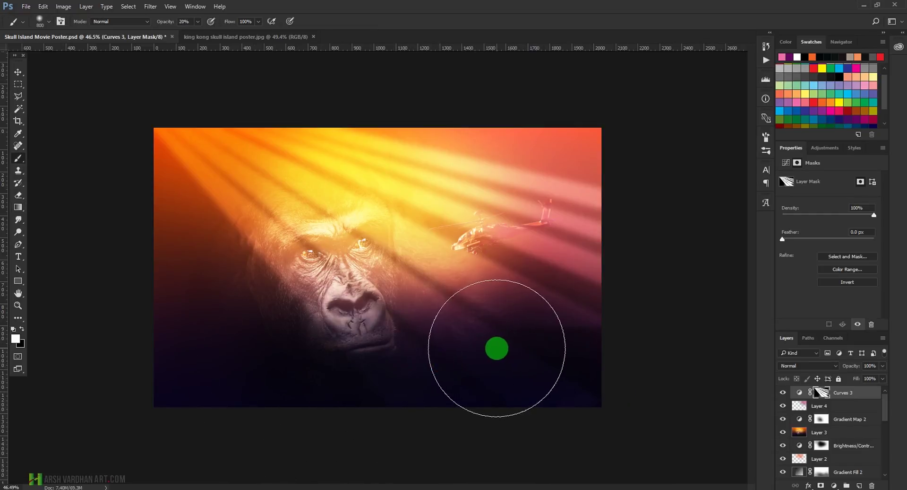
{"action": "left_click", "coordinate": [452, 395]}
{"action": "left_click", "coordinate": [498, 385]}
{"action": "left_click", "coordinate": [568, 342]}
{"action": "left_click", "coordinate": [559, 289]}
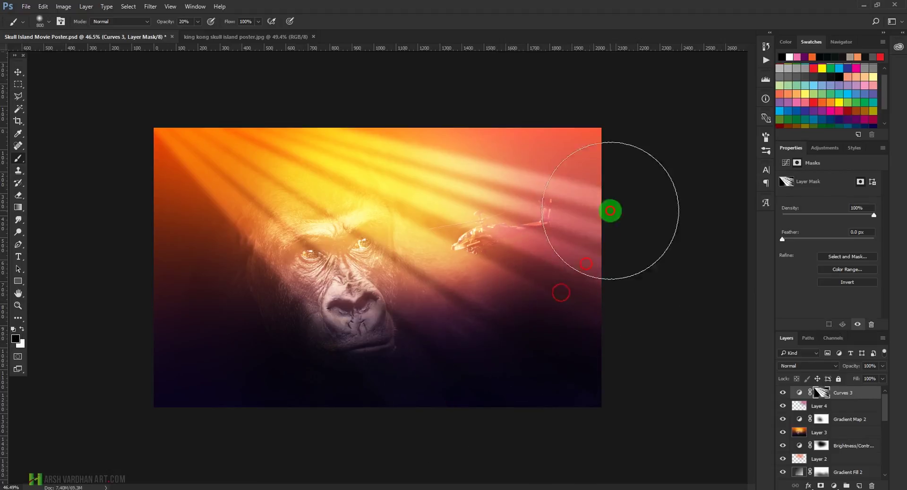
{"action": "left_click", "coordinate": [567, 271]}
{"action": "left_click", "coordinate": [498, 348]}
{"action": "left_click", "coordinate": [278, 379]}
{"action": "left_click", "coordinate": [127, 369]}
{"action": "left_click", "coordinate": [222, 344]}
{"action": "left_click", "coordinate": [463, 424]}
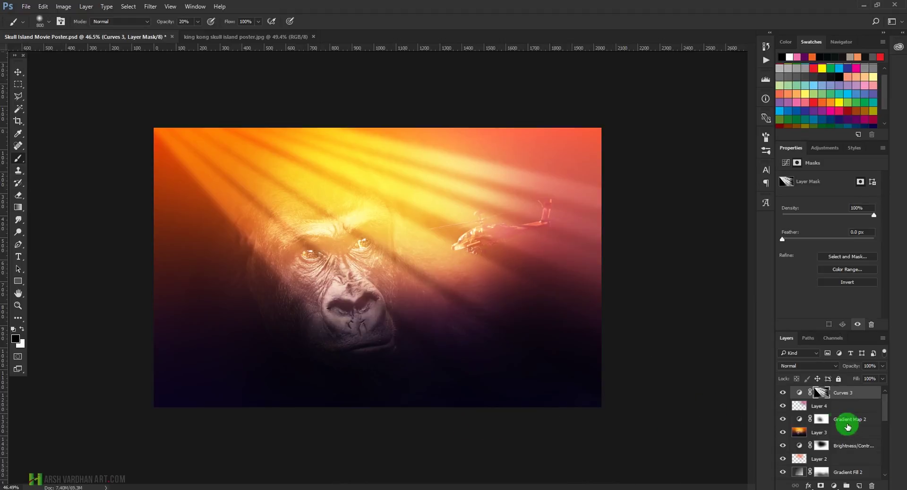
Rotate the Curves 3 light rays about 4.5° clockwise, scale them to about 101.5% by 99%, and reposition them across the poster's upper area
{"action": "left_click", "coordinate": [800, 394]}
{"action": "key", "text": "ctrl+t"}
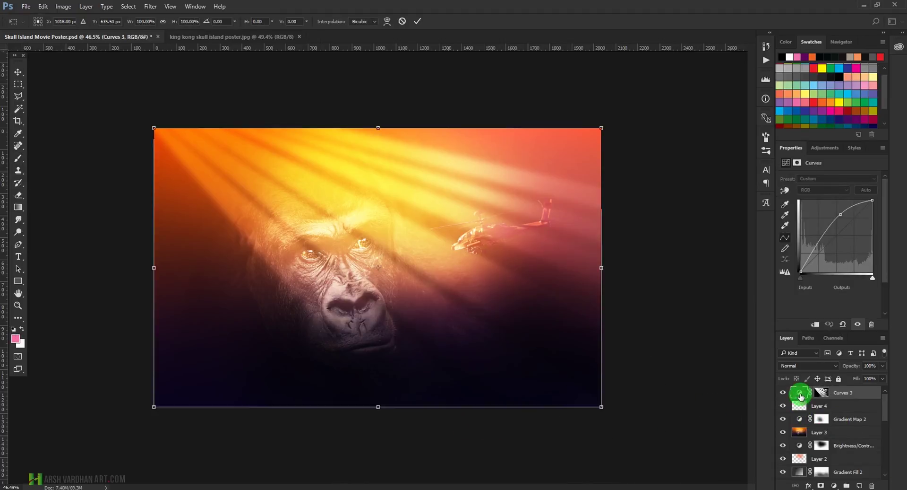
{"action": "left_click_drag", "start_coordinate": [644, 442], "coordinate": [600, 487]}
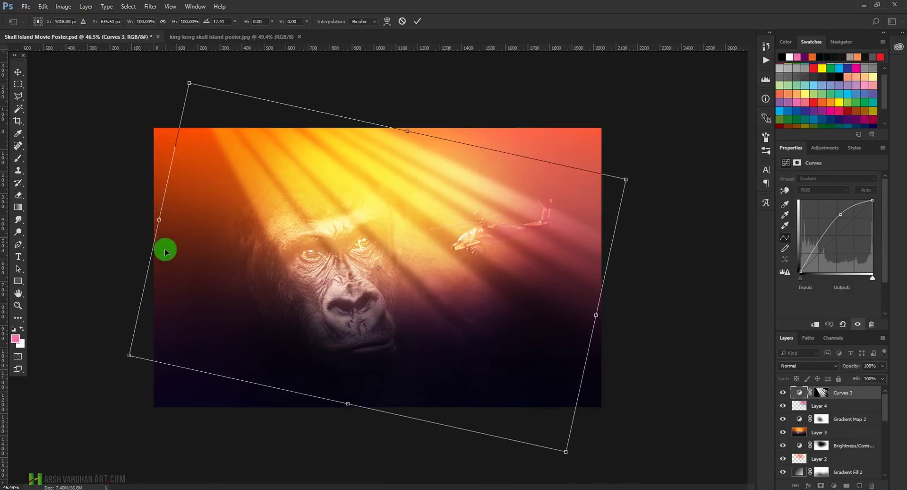
{"action": "left_click_drag", "start_coordinate": [130, 356], "coordinate": [87, 362]}
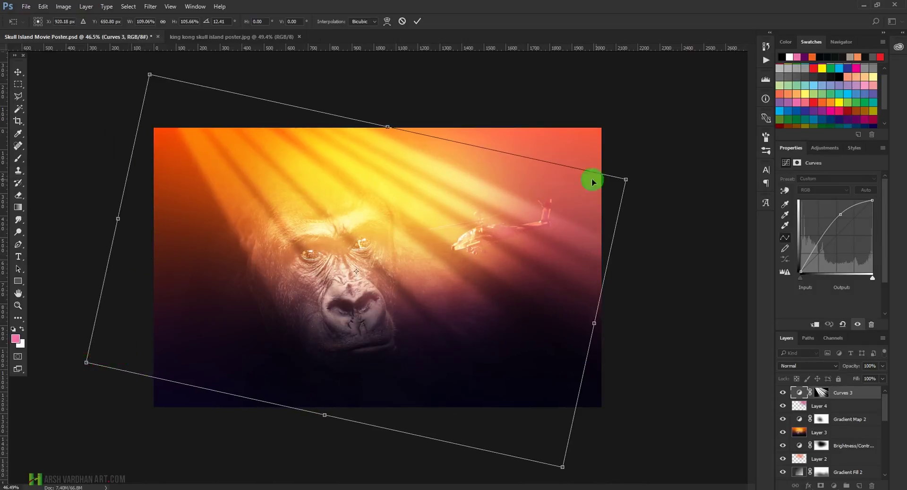
{"action": "left_click_drag", "start_coordinate": [622, 179], "coordinate": [664, 162]}
{"action": "left_click_drag", "start_coordinate": [510, 251], "coordinate": [462, 240]}
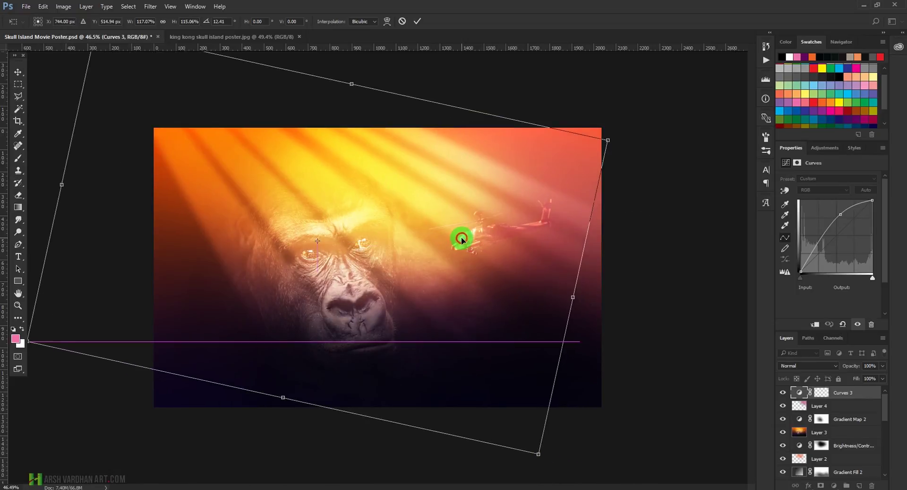
{"action": "left_click_drag", "start_coordinate": [470, 268], "coordinate": [453, 301]}
{"action": "left_click_drag", "start_coordinate": [517, 480], "coordinate": [604, 474]}
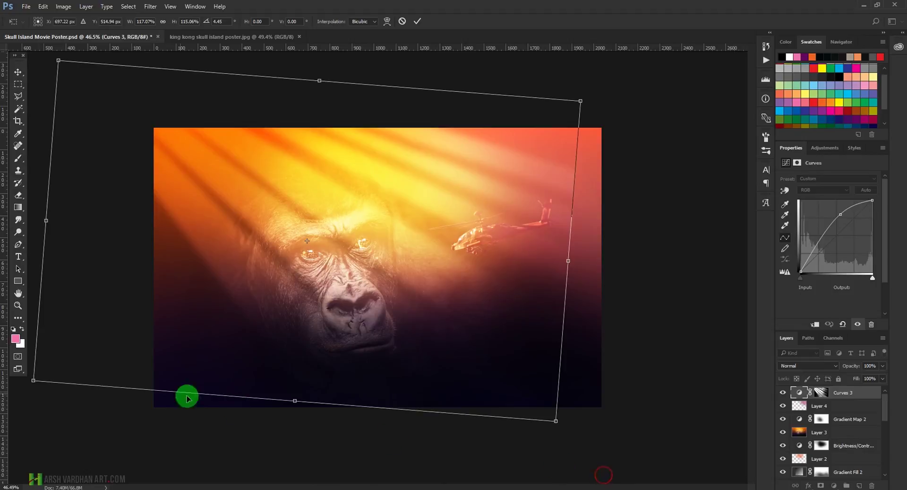
{"action": "left_click_drag", "start_coordinate": [33, 383], "coordinate": [104, 342]}
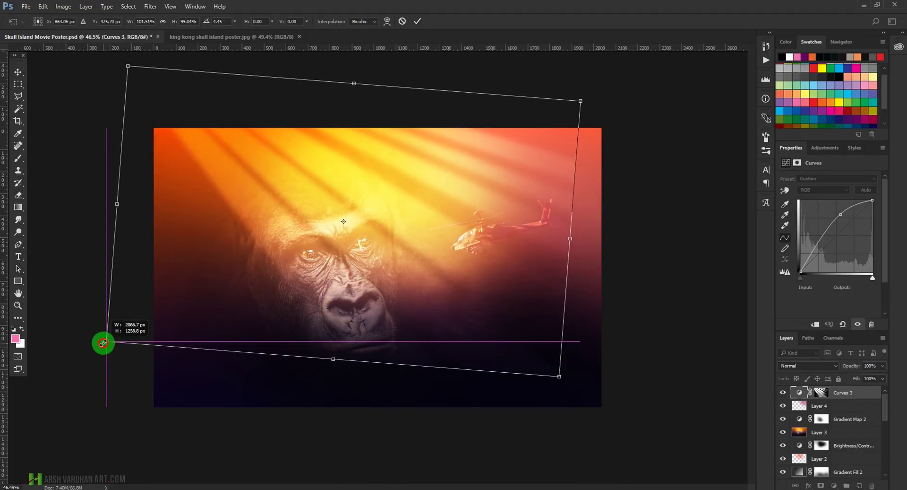
{"action": "left_click_drag", "start_coordinate": [411, 204], "coordinate": [429, 206]}
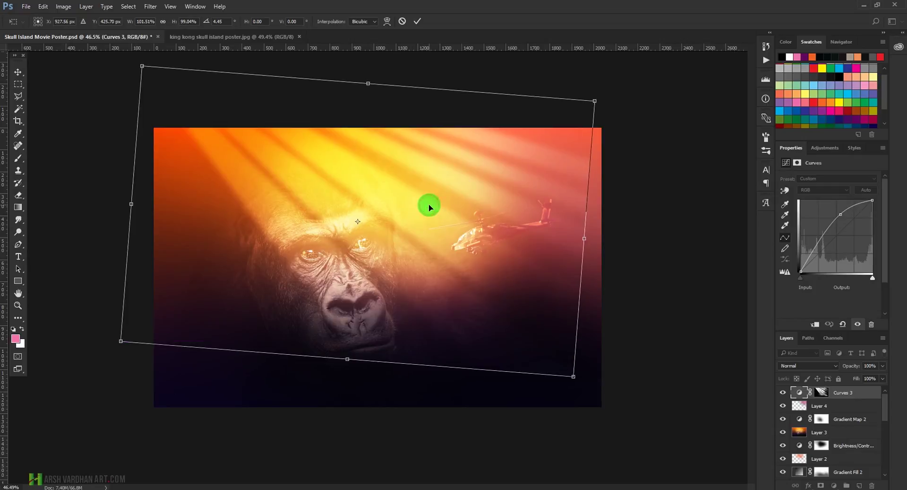
{"action": "key", "text": "Return"}
{"action": "key", "text": "b"}
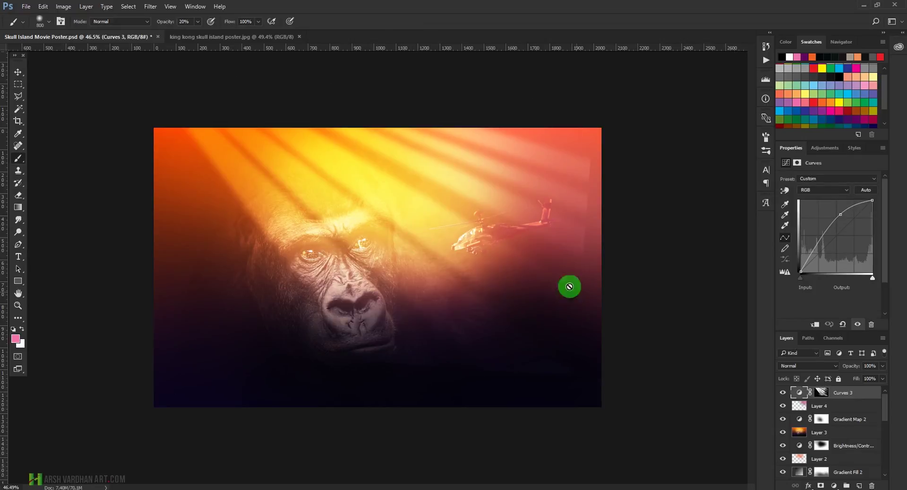
{"action": "key", "text": "v"}
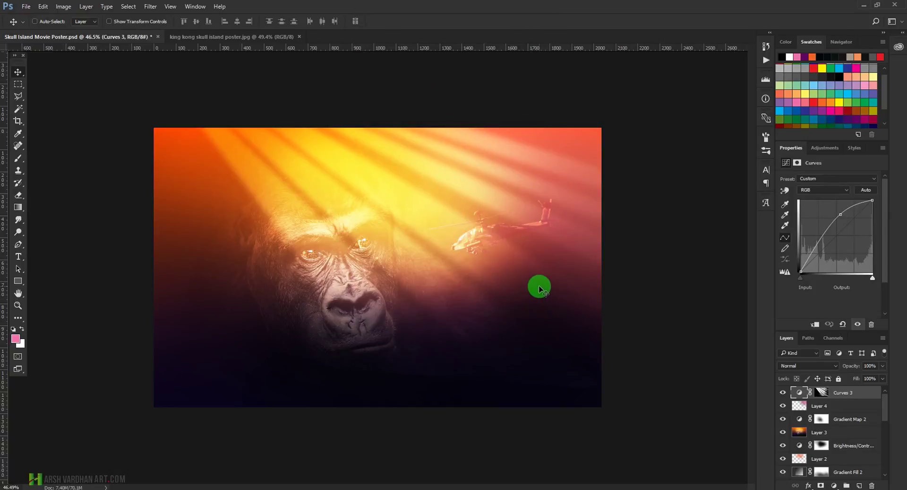
Duplicate the Curves 3 adjustment, move the copied rays over the poster's left side, and rotate them about 35° clockwise
{"action": "key", "text": "ctrl"}
{"action": "key", "text": "ctrl+j"}
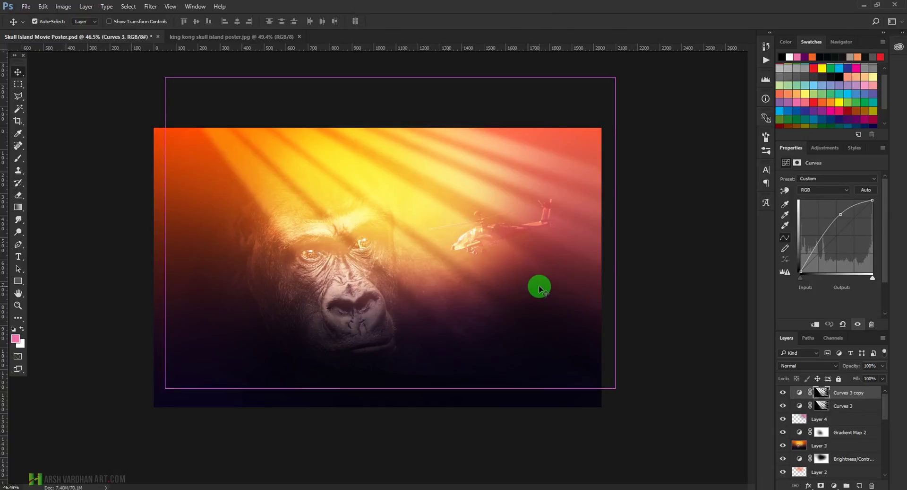
{"action": "left_click_drag", "start_coordinate": [401, 258], "coordinate": [317, 283]}
{"action": "key", "text": "ctrl+t"}
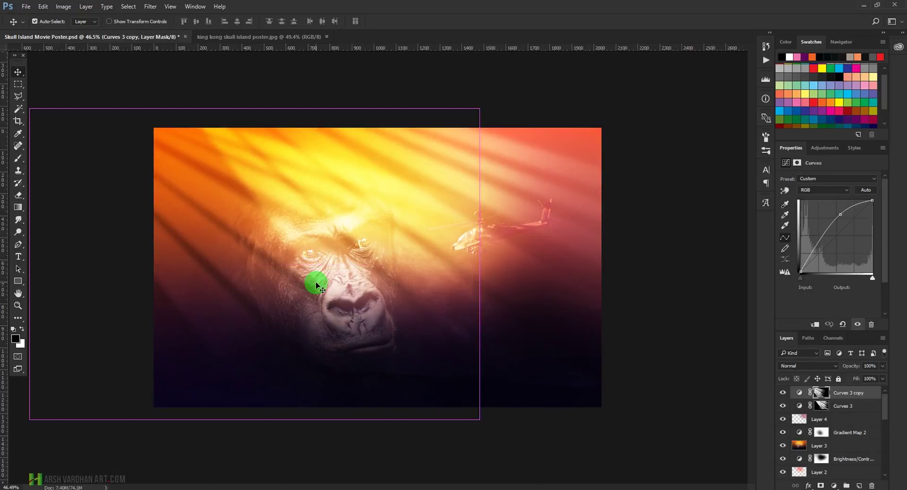
{"action": "left_click_drag", "start_coordinate": [488, 483], "coordinate": [425, 482]}
{"action": "left_click_drag", "start_coordinate": [396, 343], "coordinate": [318, 339]}
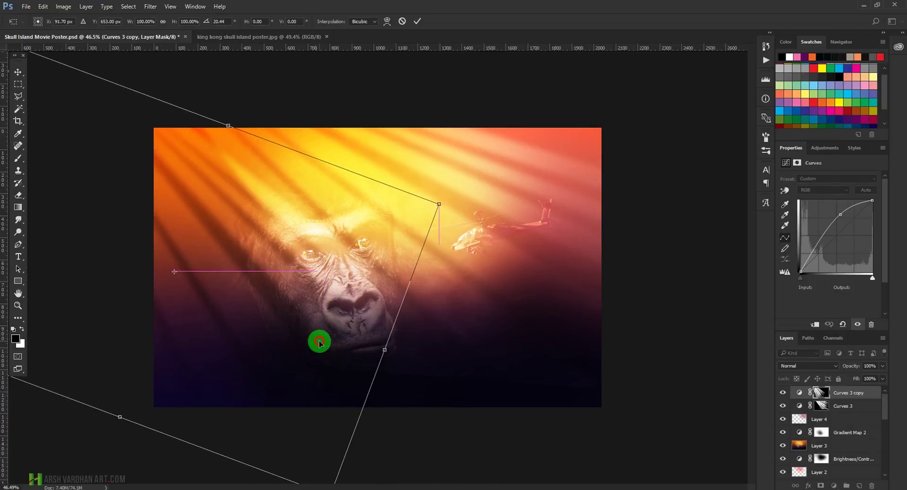
{"action": "left_click_drag", "start_coordinate": [459, 220], "coordinate": [483, 277]}
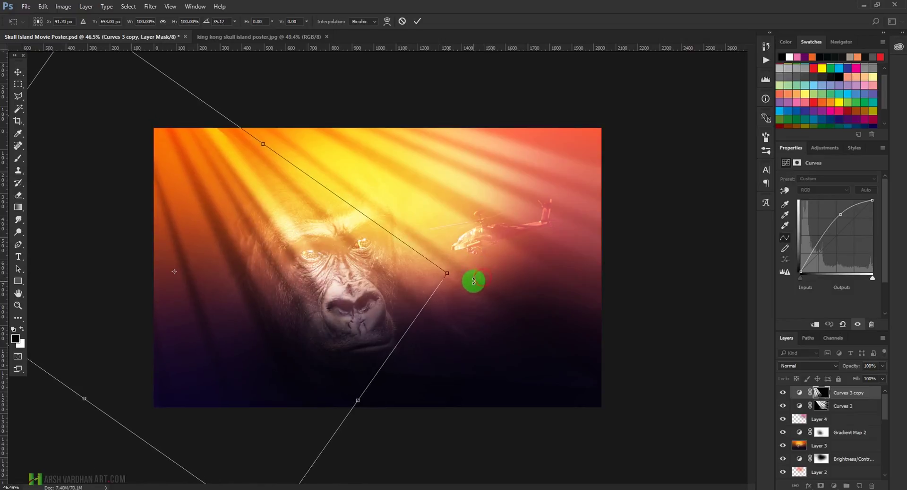
{"action": "key", "text": "Return"}
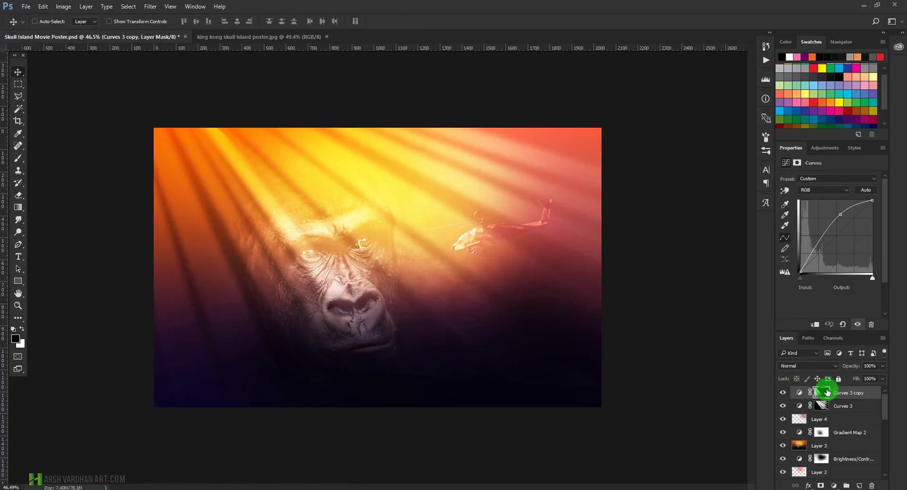
Paint black at 20% opacity on the Curves 3 copy mask to soften the rays along the poster's upper-left edge
{"action": "left_click", "coordinate": [168, 149]}
{"action": "key", "text": "b"}
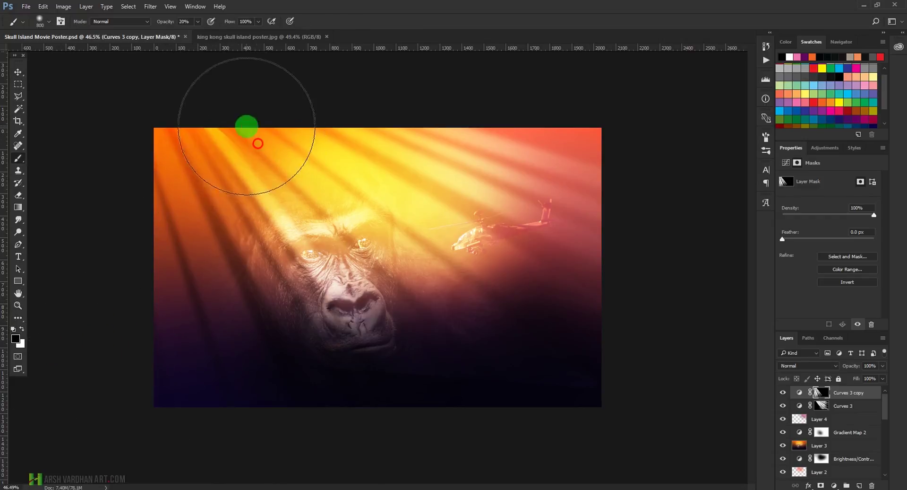
{"action": "mouse_move", "coordinate": [259, 132]}
{"action": "left_mouse_down"}
{"action": "mouse_move", "coordinate": [270, 144]}
{"action": "mouse_move", "coordinate": [262, 155]}
{"action": "mouse_move", "coordinate": [274, 141]}
{"action": "mouse_move", "coordinate": [257, 126]}
{"action": "mouse_move", "coordinate": [270, 135]}
{"action": "left_mouse_up"}
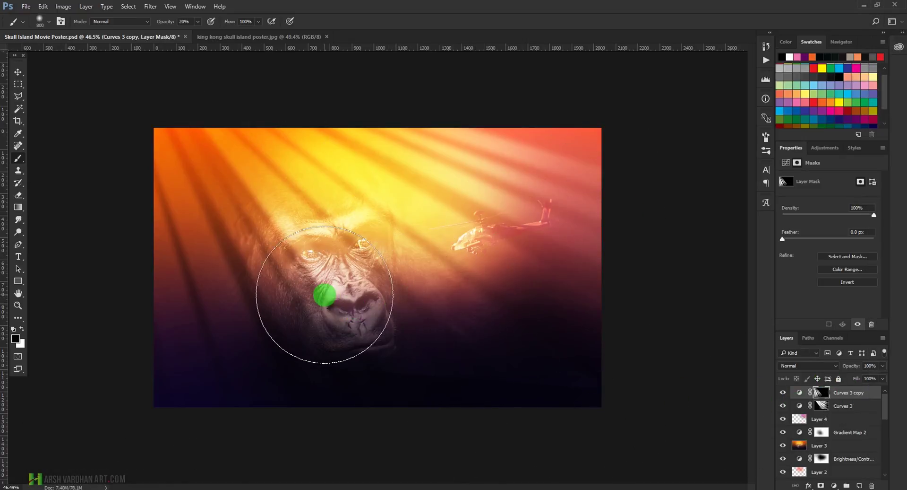
Reduce the brush size to 250 and paint black on the Curves 3 copy mask to fade the rays over the gorilla's eyes
{"action": "key", "text": "bracketleft"}
{"action": "key", "text": "bracketleft"}
{"action": "key", "text": "bracketleft"}
{"action": "key", "text": "bracketleft"}
{"action": "key", "text": "bracketleft"}
{"action": "key", "text": "bracketleft"}
{"action": "left_click", "coordinate": [315, 258]}
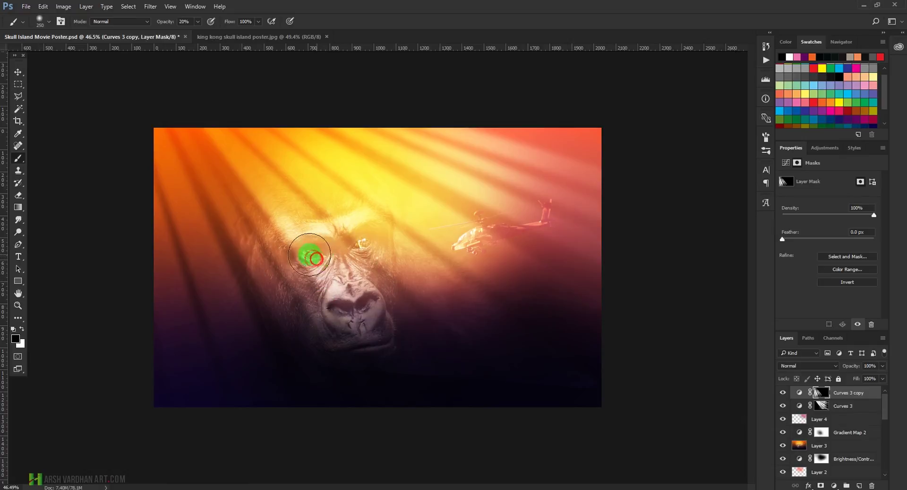
{"action": "mouse_move", "coordinate": [311, 257]}
{"action": "left_mouse_down"}
{"action": "mouse_move", "coordinate": [364, 251]}
{"action": "mouse_move", "coordinate": [359, 259]}
{"action": "left_mouse_up"}
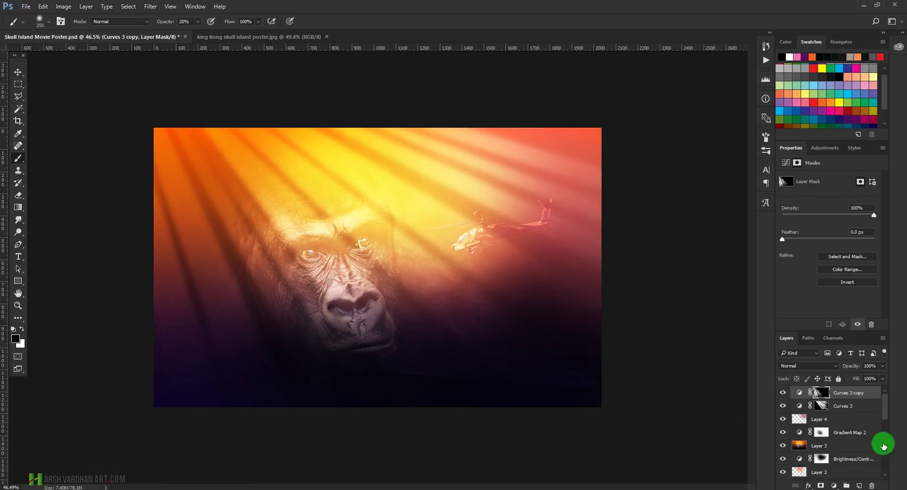
Paint black on the original Curves 3 mask to fade the rays over the gorilla's face, and save the poster document
{"action": "left_click", "coordinate": [814, 404]}
{"action": "mouse_move", "coordinate": [320, 257]}
{"action": "left_mouse_down"}
{"action": "mouse_move", "coordinate": [298, 253]}
{"action": "mouse_move", "coordinate": [354, 246]}
{"action": "mouse_move", "coordinate": [350, 211]}
{"action": "mouse_move", "coordinate": [300, 195]}
{"action": "mouse_move", "coordinate": [274, 239]}
{"action": "mouse_move", "coordinate": [362, 305]}
{"action": "mouse_move", "coordinate": [324, 243]}
{"action": "mouse_move", "coordinate": [332, 255]}
{"action": "mouse_move", "coordinate": [542, 352]}
{"action": "mouse_move", "coordinate": [506, 422]}
{"action": "left_mouse_up"}
{"action": "key", "text": "ctrl+s"}
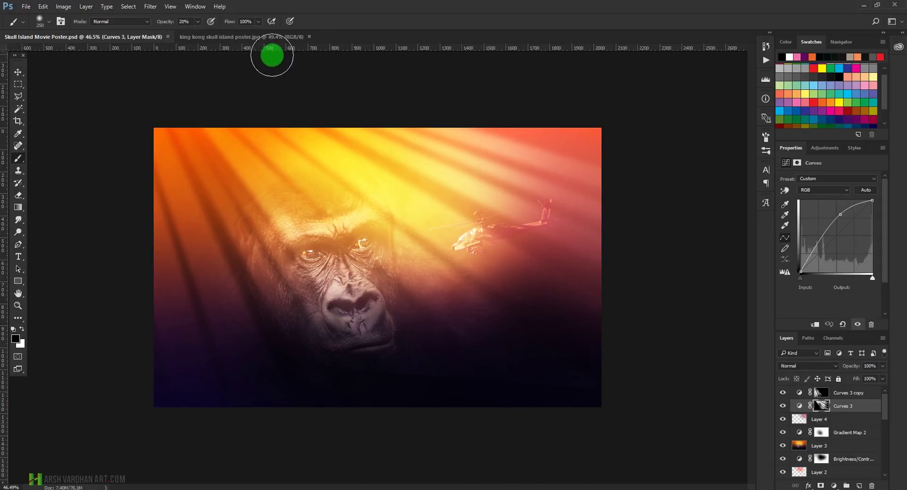
Compare the light rays with the king kong skull island reference poster, and return to the Skull Island Movie Poster document
{"action": "left_click", "coordinate": [255, 37]}
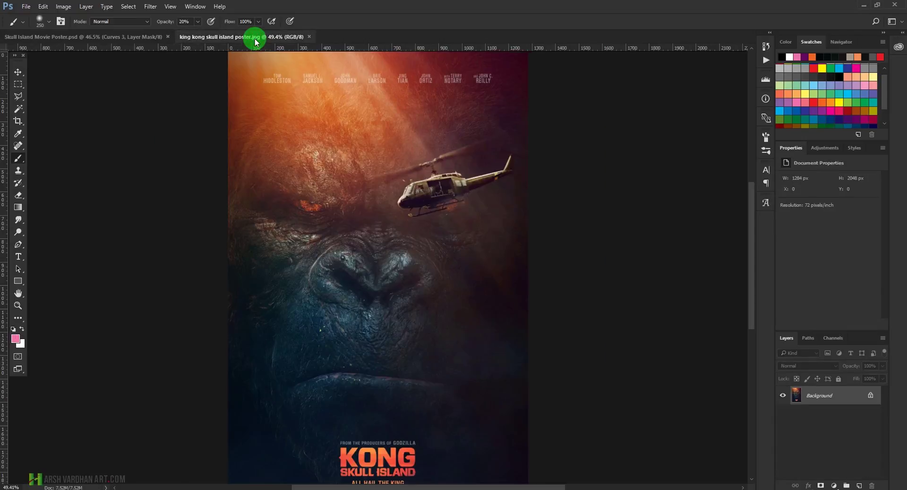
{"action": "left_click", "coordinate": [118, 38]}
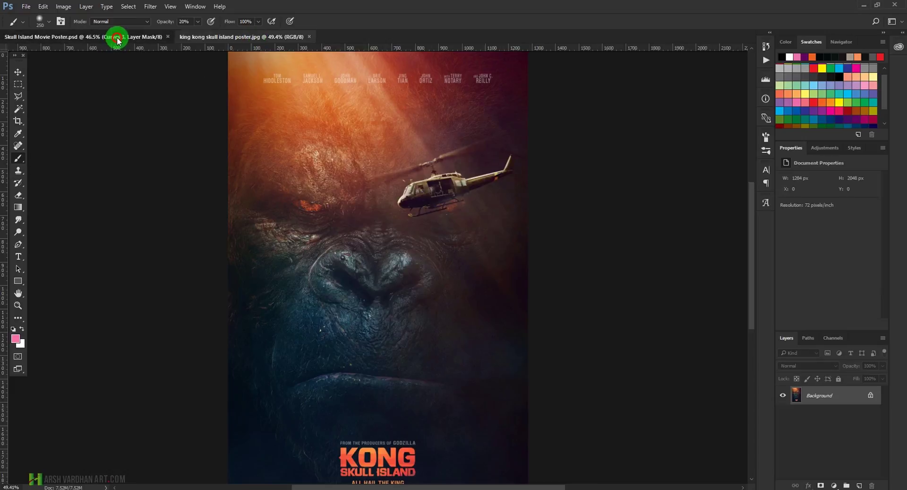
{"action": "left_click", "coordinate": [228, 38]}
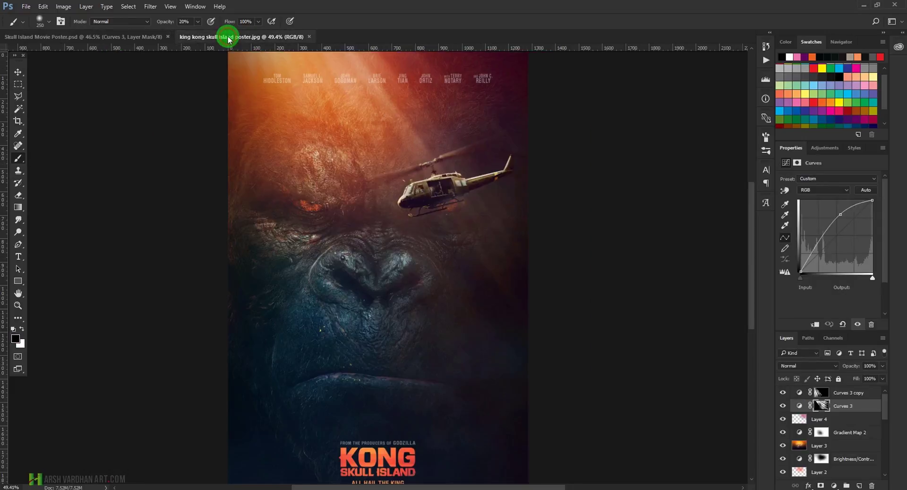
{"action": "left_click", "coordinate": [132, 41]}
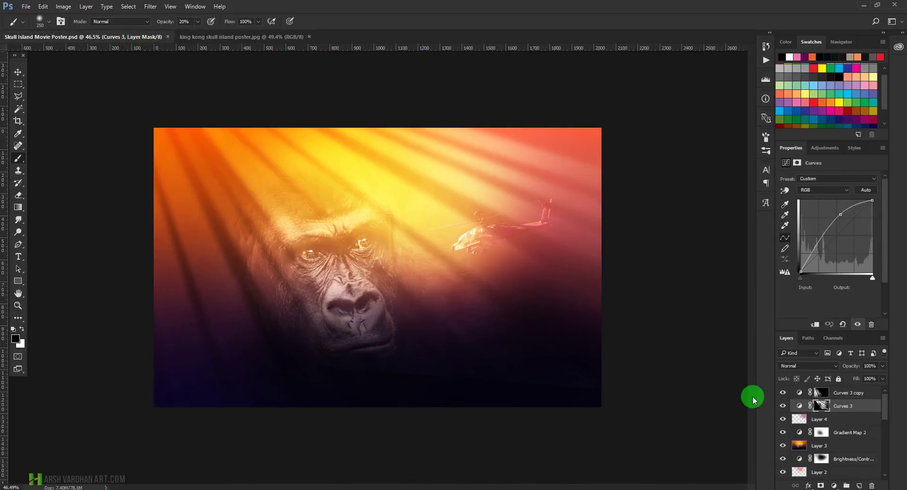